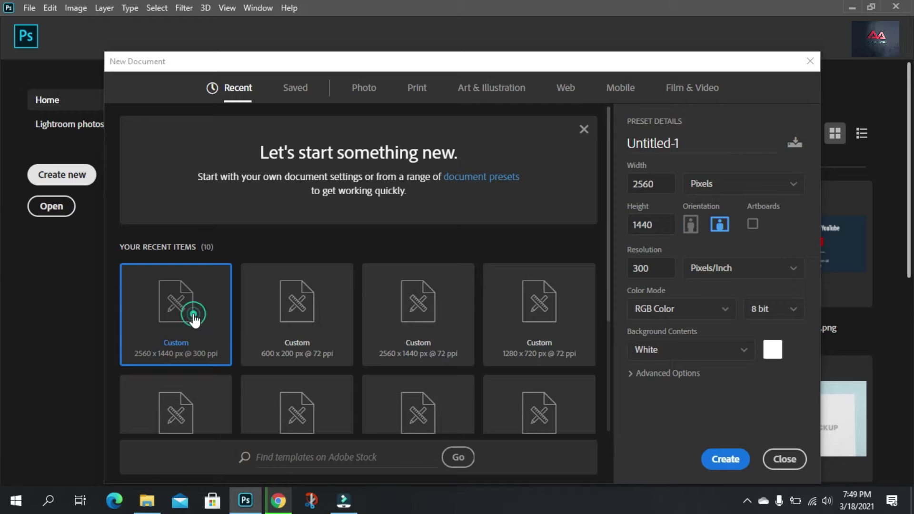
Create the 2560 x 1440 px, 300 ppi document and add the text "A A" in the canvas's upper middle
left_click(720, 463)
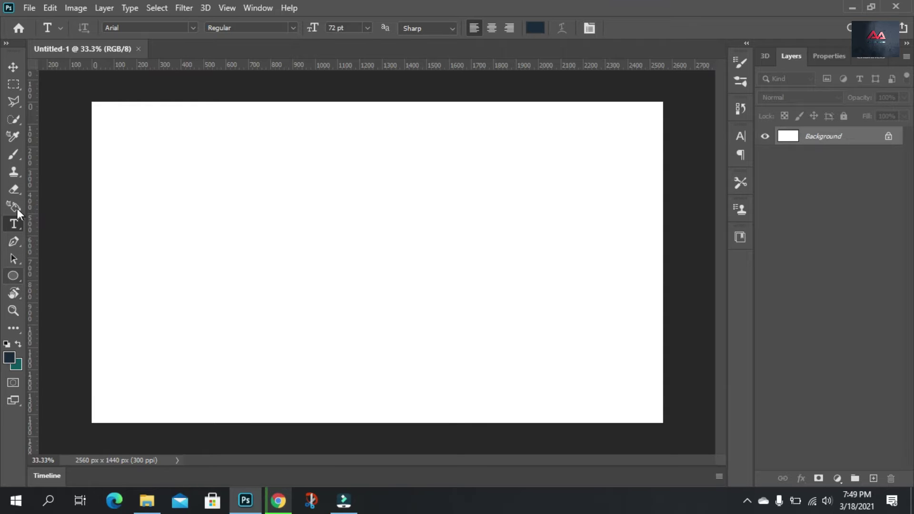
left_click(246, 233)
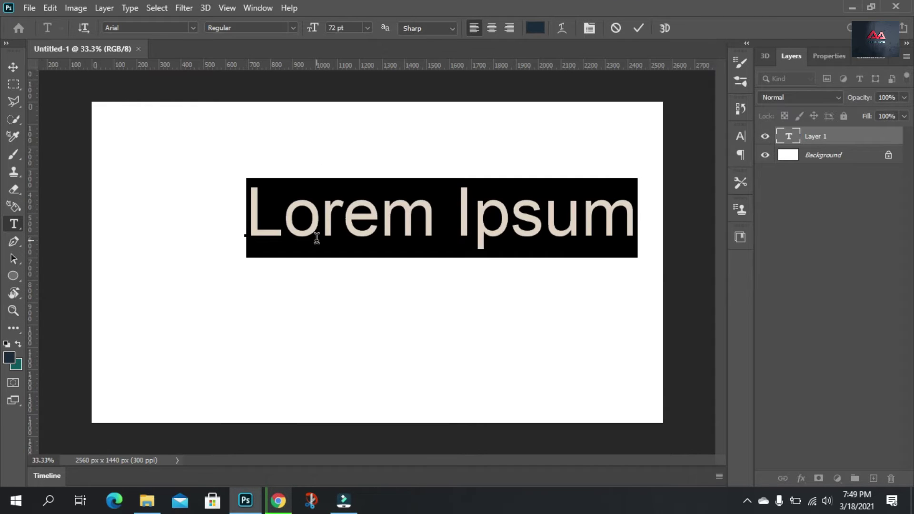
type("AA")
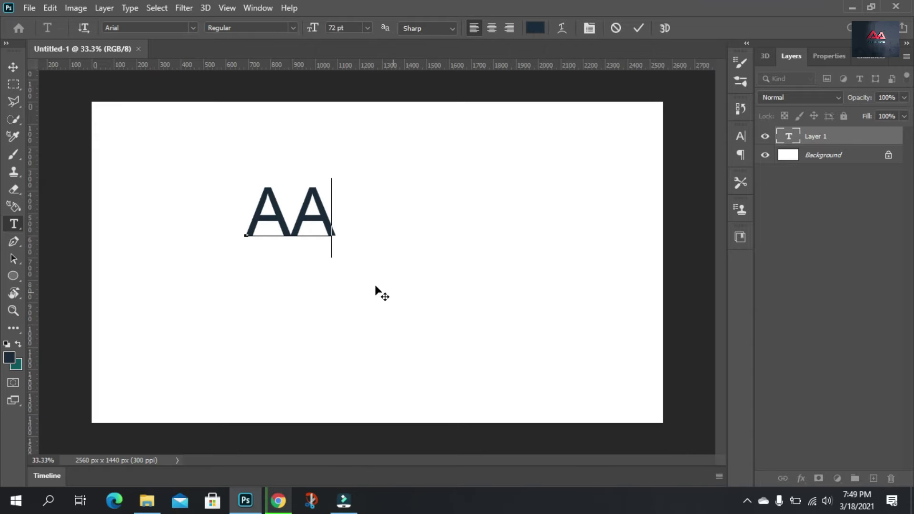
left_click(296, 231)
left_click_drag(376, 285, 448, 286)
Set the font of the whole "A A" text to Ethnocentric and commit the text
key("ctrl+a")
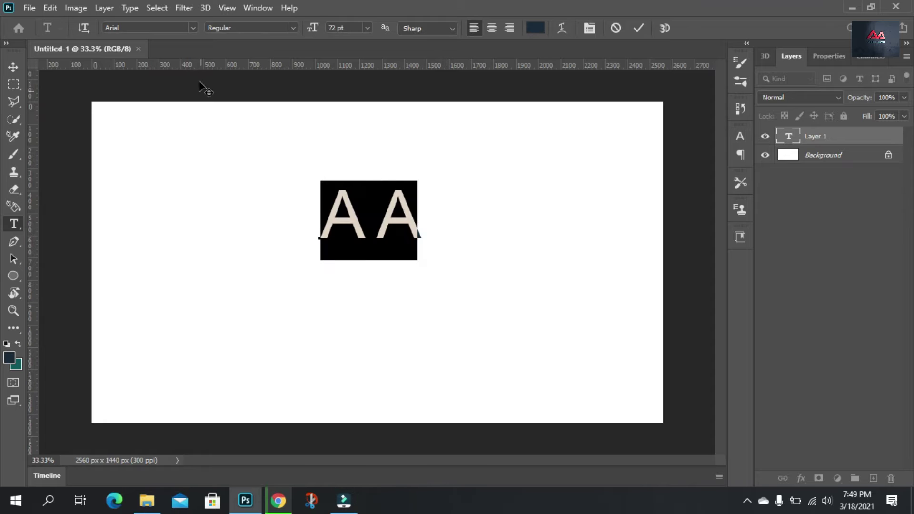
left_click(195, 25)
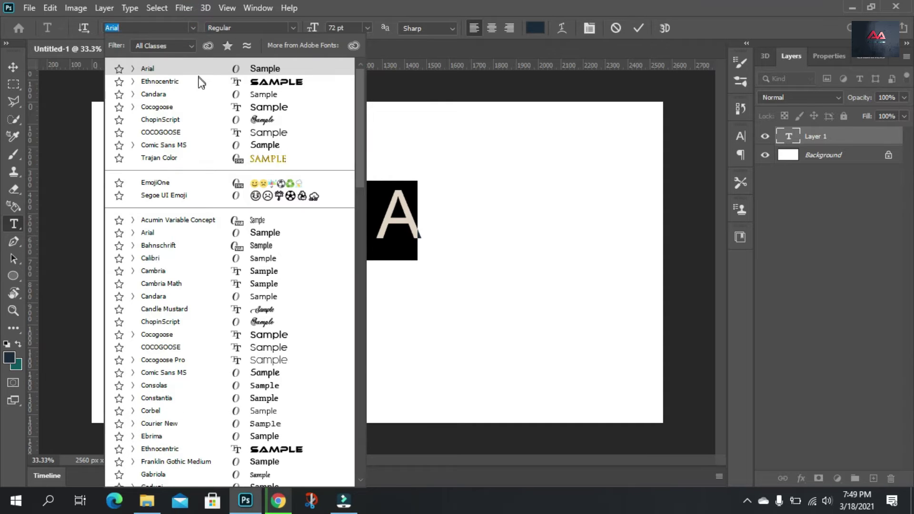
left_click(164, 82)
left_click_drag(474, 290, 458, 291)
left_click(368, 28)
left_click(369, 29)
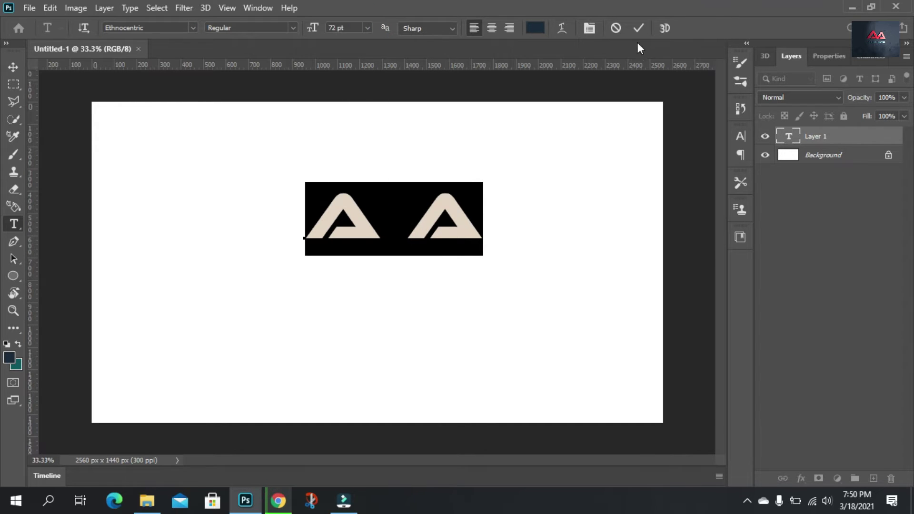
left_click(638, 28)
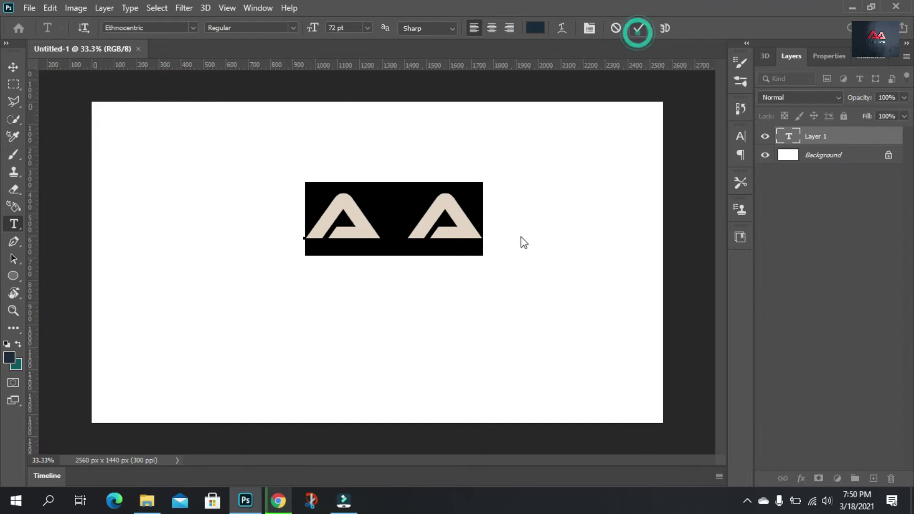
Set the colour of the "A A" text to dark green (085d4c)
triple_click(467, 231)
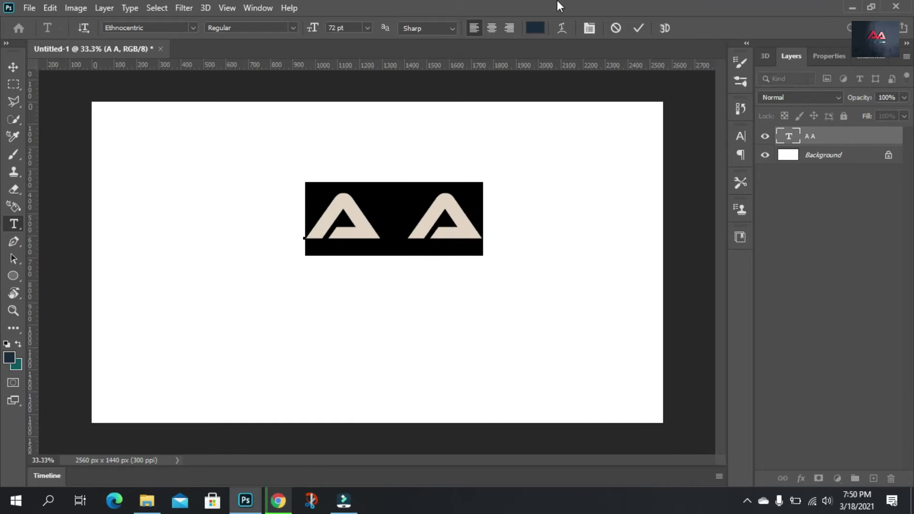
left_click(531, 28)
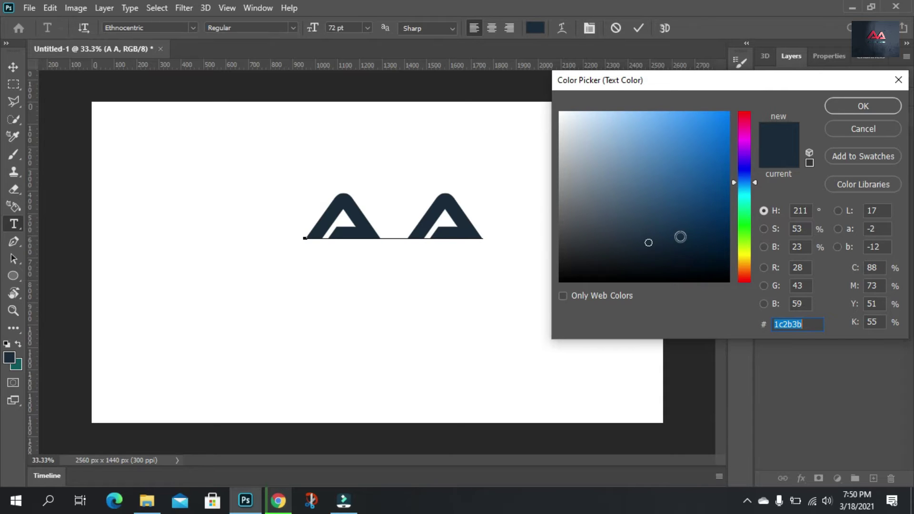
left_click(690, 226)
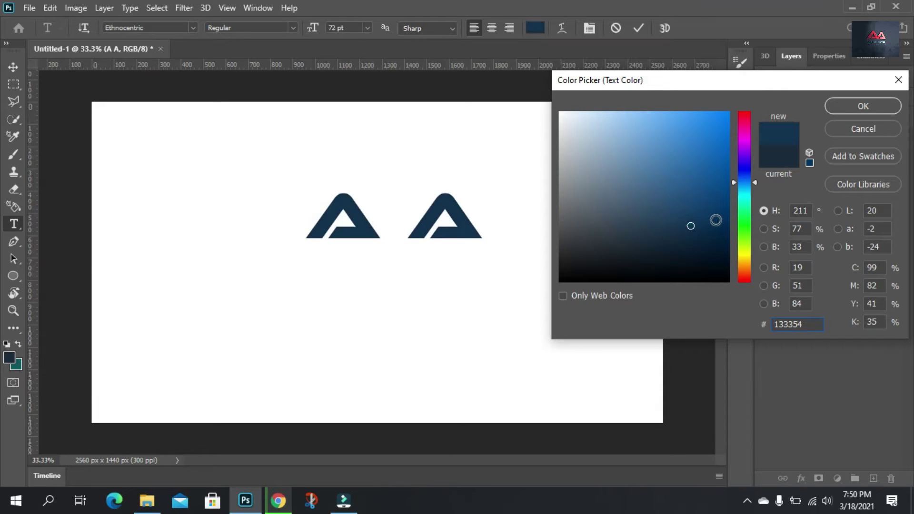
left_click(714, 220)
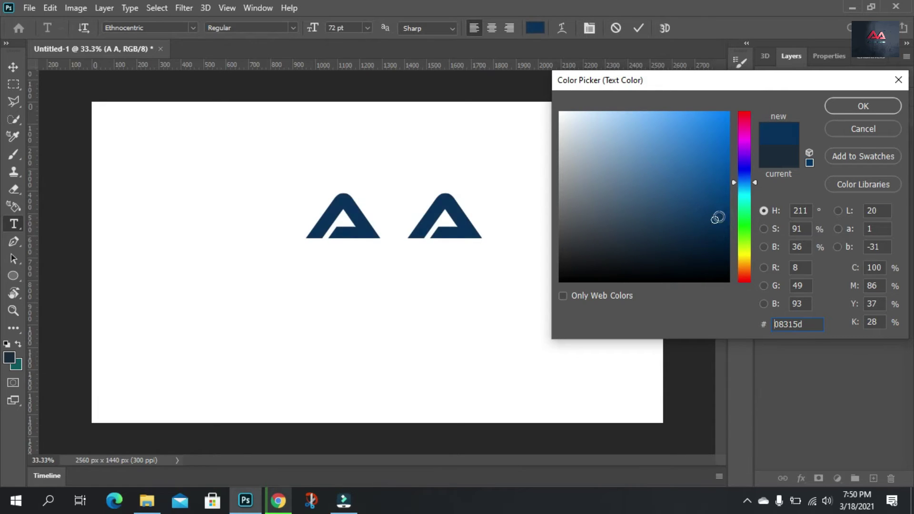
mouse_move(746, 193)
left_mouse_down()
mouse_move(744, 218)
mouse_move(746, 208)
left_mouse_up()
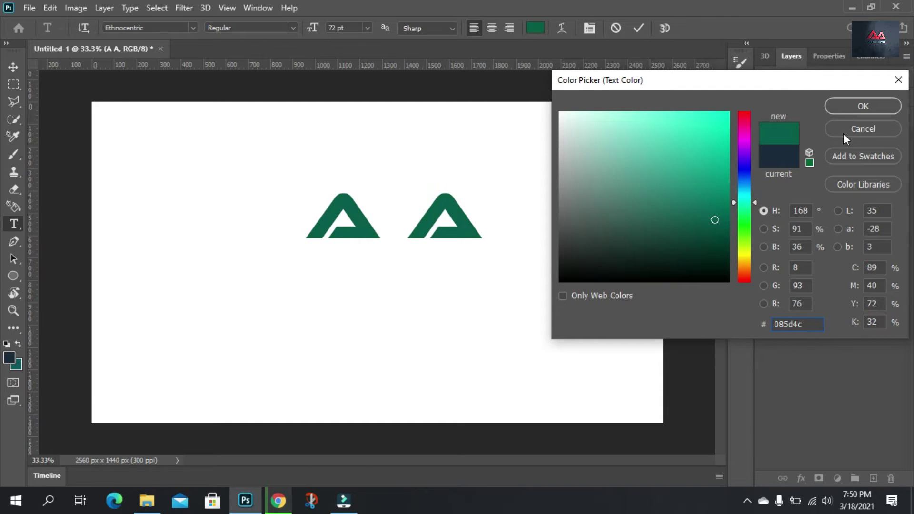
left_click(846, 109)
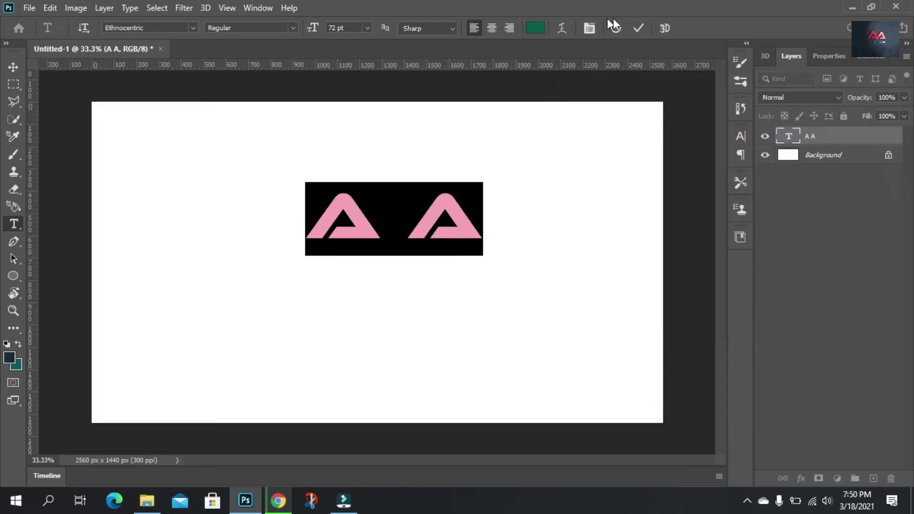
Set the colour of the "A A" text to red (e80000) and commit the text
left_click(535, 30)
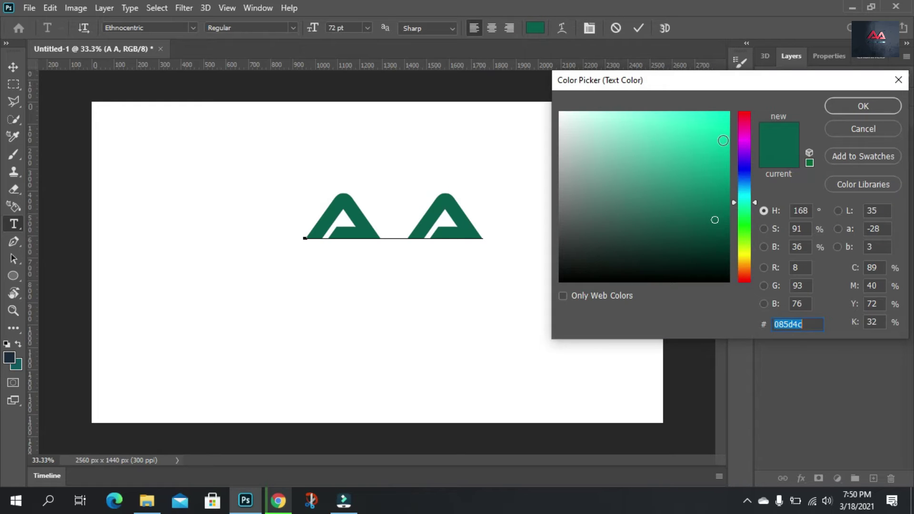
left_click(745, 117)
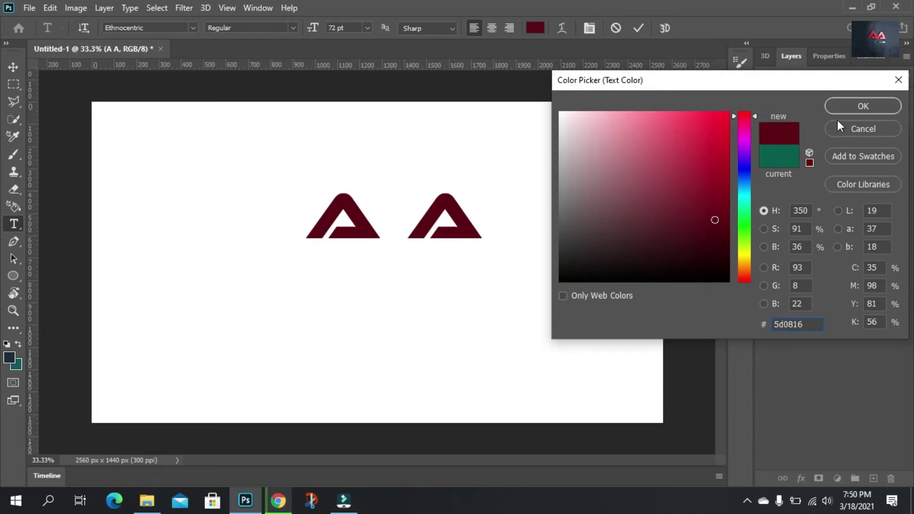
left_click(715, 129)
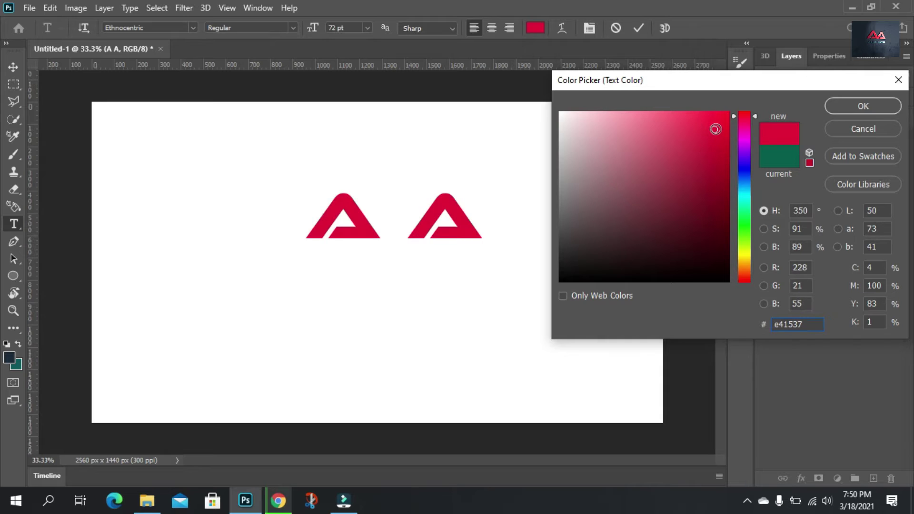
left_click(718, 125)
mouse_move(717, 125)
left_mouse_down()
mouse_move(735, 130)
mouse_move(780, 95)
left_mouse_up()
left_click(738, 132)
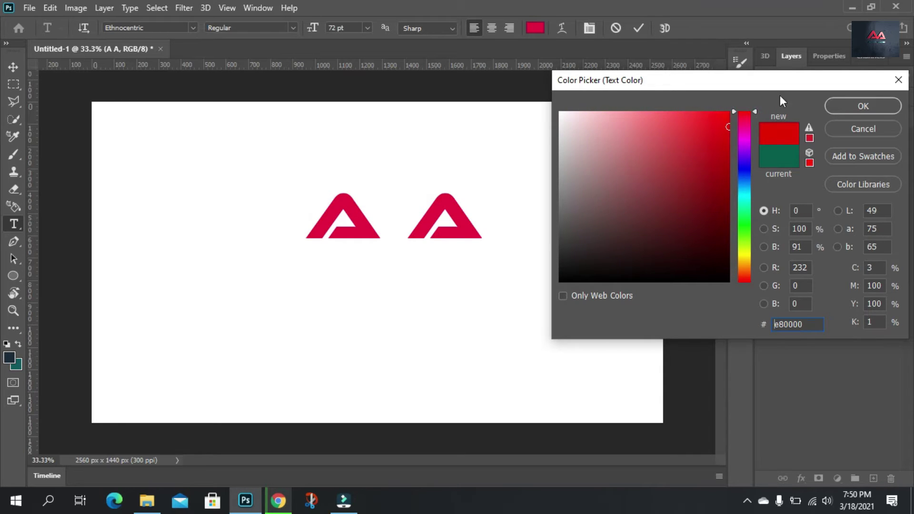
left_click(888, 105)
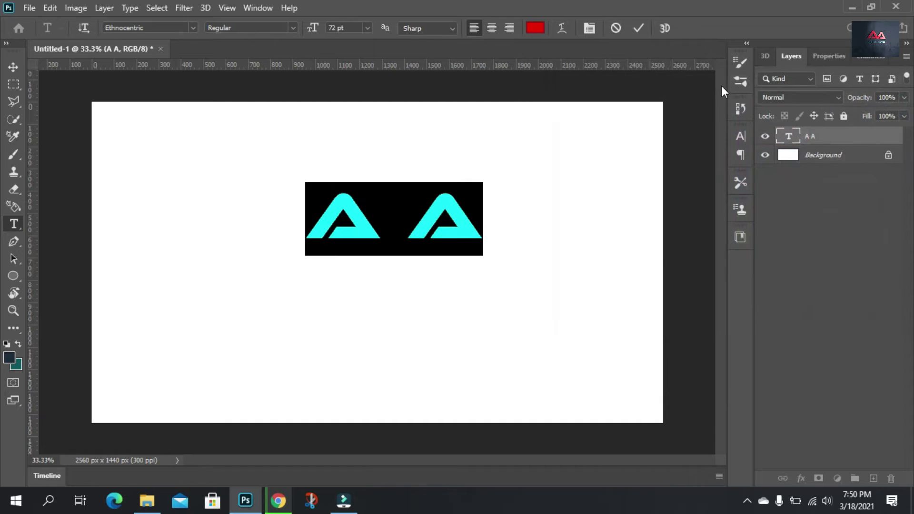
left_click(640, 27)
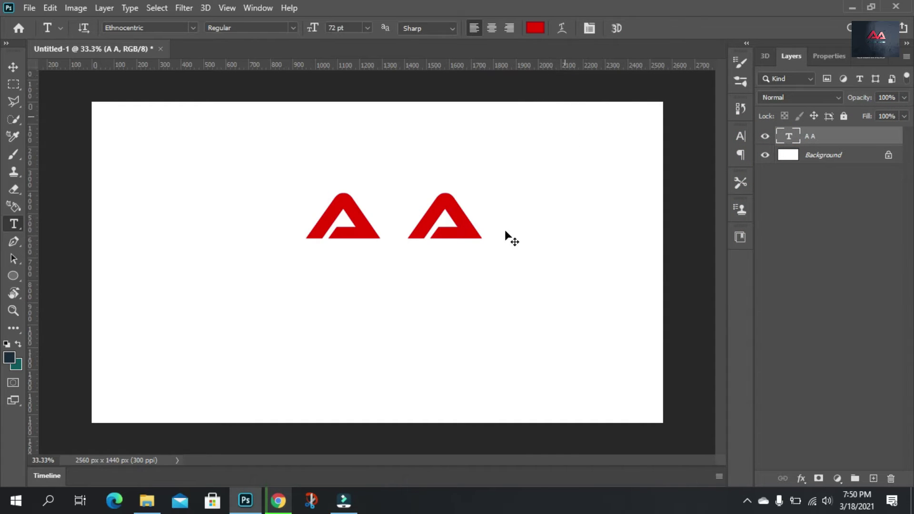
Enlarge the "A A" text proportionally to roughly one and a half times its size with Free Transform, keeping it above the canvas centre
key("ctrl+t")
mouse_move(484, 254)
left_mouse_down()
mouse_move(566, 298)
mouse_move(549, 292)
left_mouse_up()
left_click(518, 255)
left_click_drag(518, 255, 472, 232)
left_click_drag(499, 261, 518, 254)
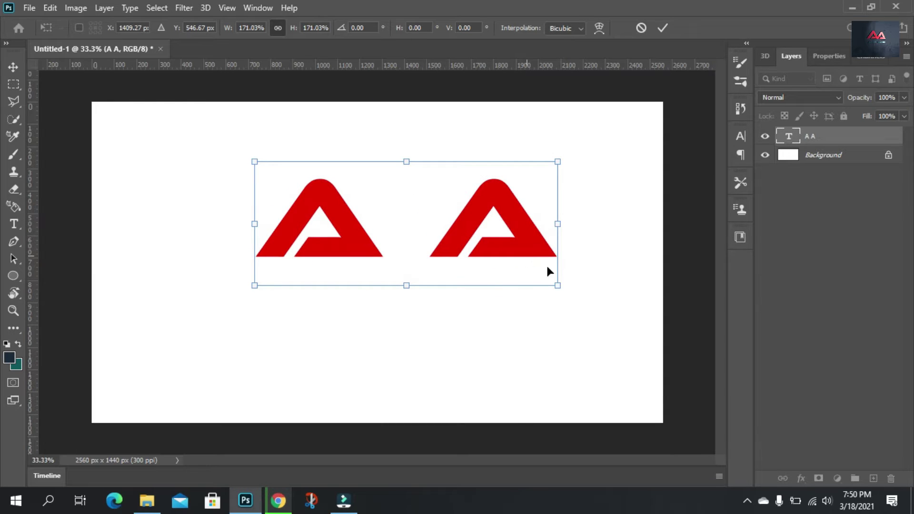
left_click_drag(558, 288, 500, 255)
key("Return")
key("v")
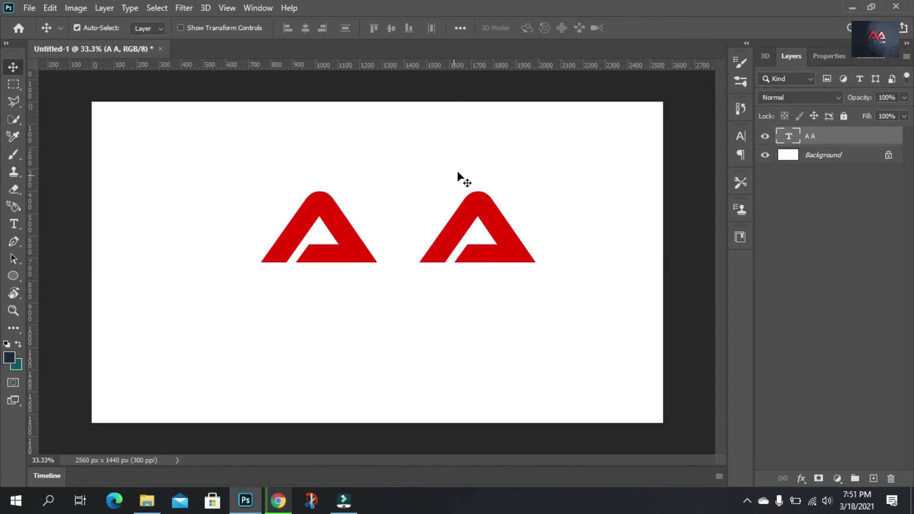
left_click_drag(548, 181, 419, 273)
Rasterize the "A A" text layer and cut the second A onto its own layer
right_click(841, 139)
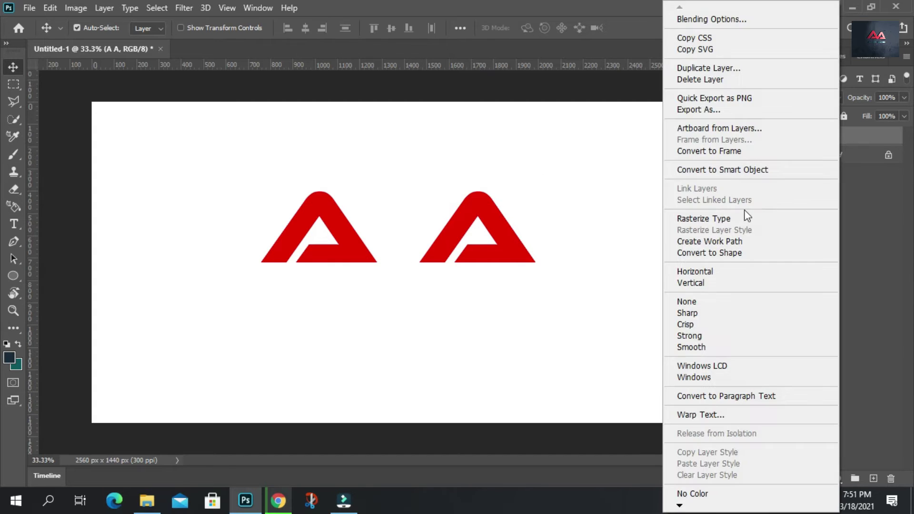
left_click(744, 217)
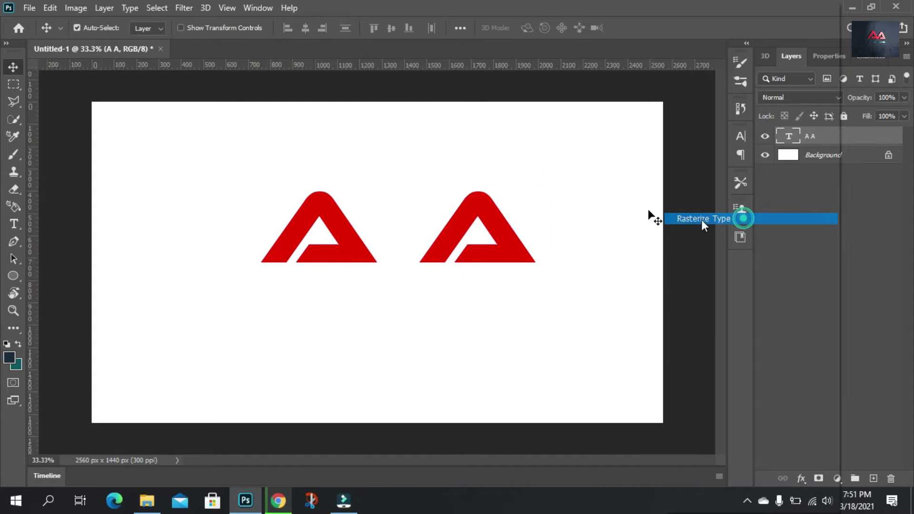
left_click(13, 84)
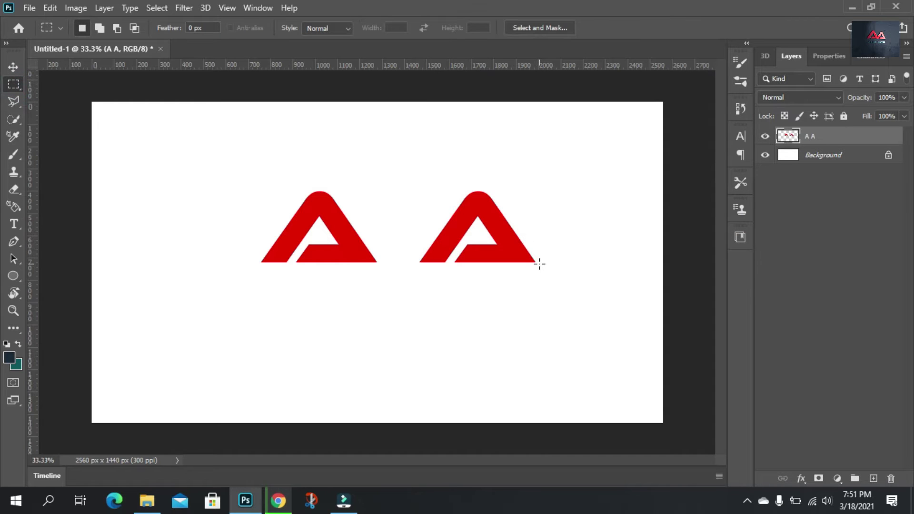
left_click_drag(539, 264, 415, 186)
right_click(478, 217)
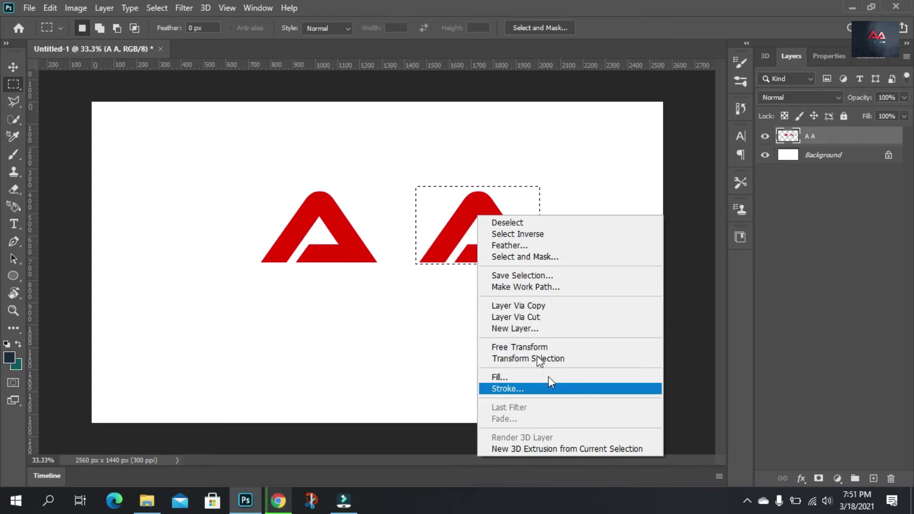
left_click(527, 316)
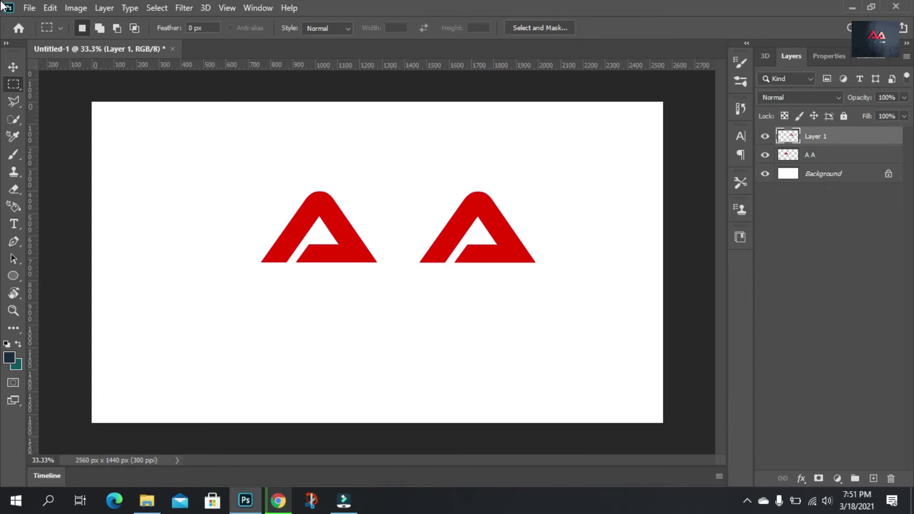
Move the second A left until its leg overlaps the first A's leg, joining them into one monogram
left_click(11, 66)
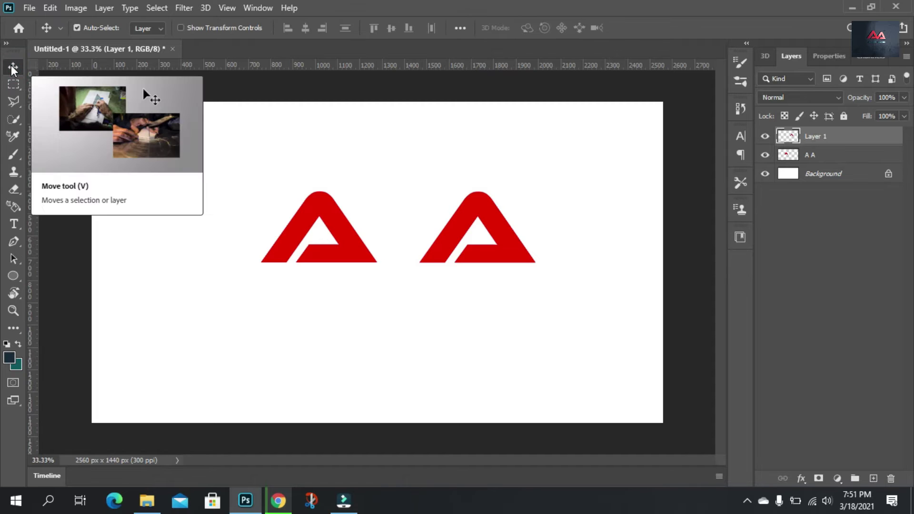
key("Left")
key("Left")
key("Left")
key("Left")
key("Left")
key("Left")
key("Left")
key("Left")
key("Left")
key("Left")
key("Left")
key("Left")
key("Left")
key("Left")
key("Left")
key("Left")
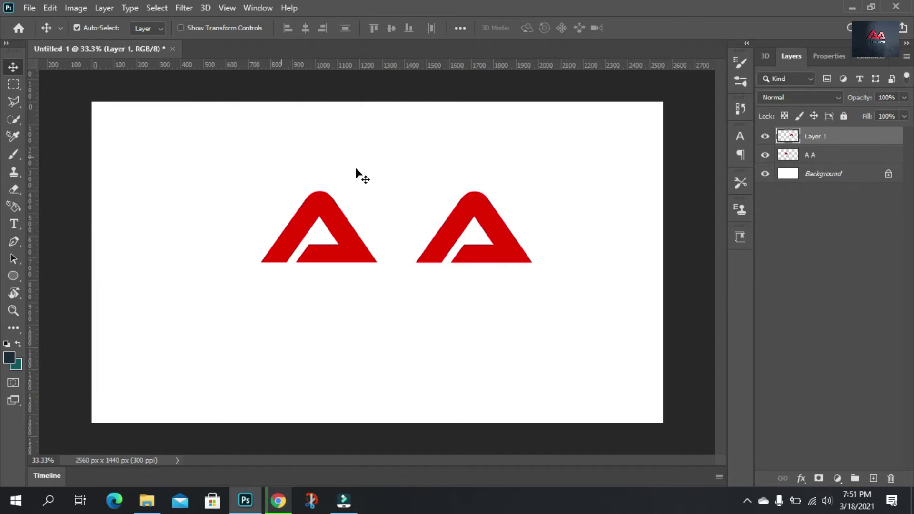
left_click_drag(479, 204, 428, 202)
key("shift+Right")
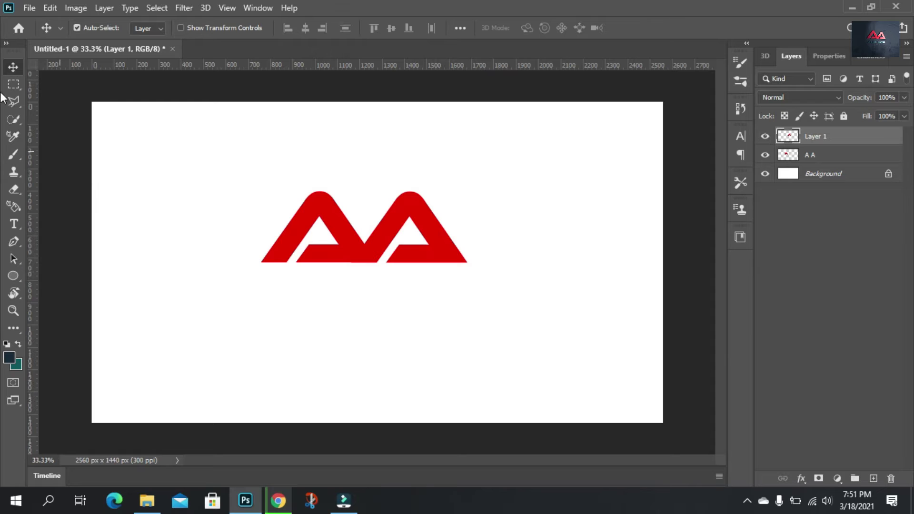
Add a text layer with the logo owner's full name, starting at the monogram's lower left
left_click(13, 224)
left_click(265, 296)
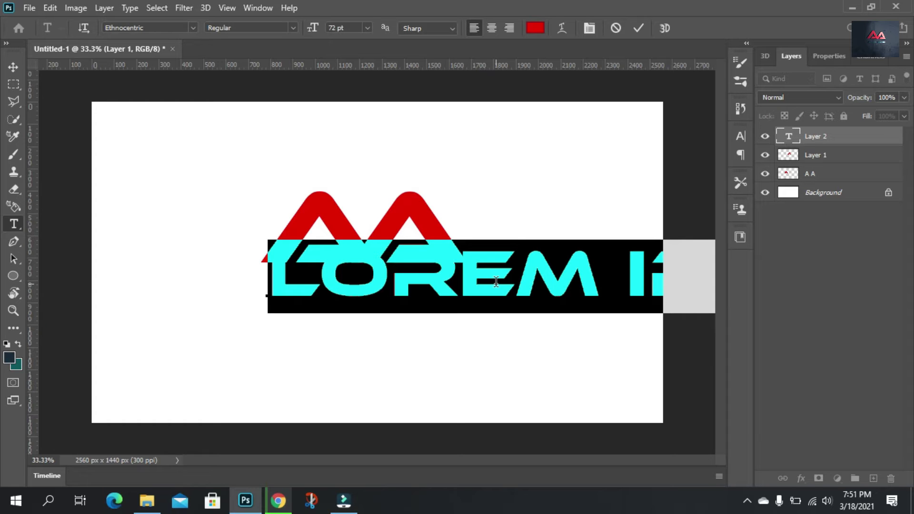
type("A")
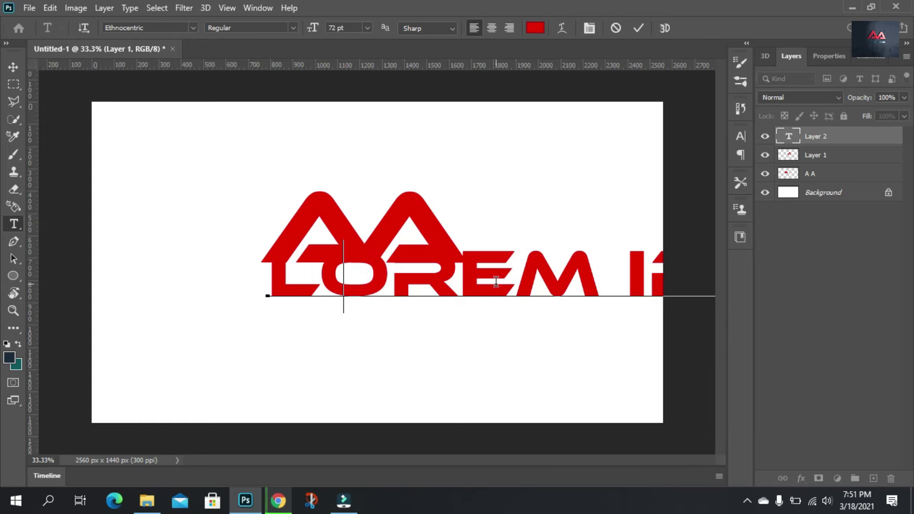
type("QEEL")
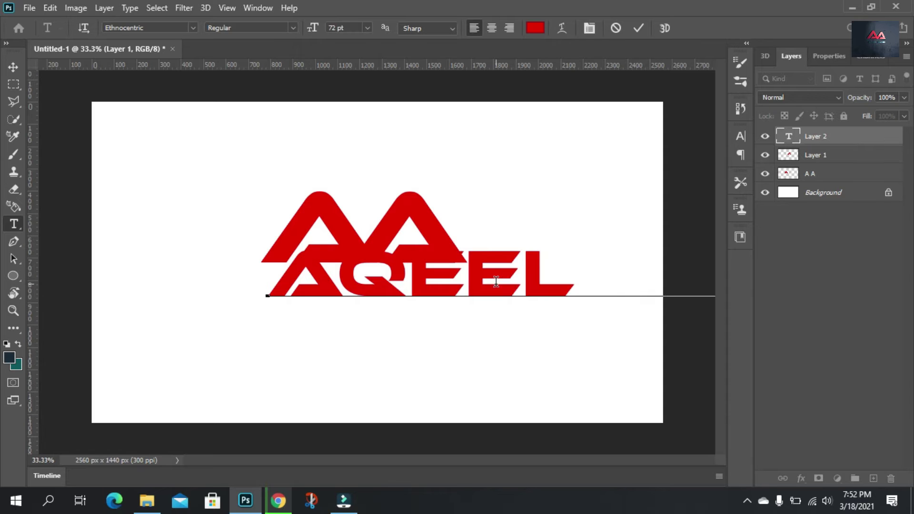
type(" A")
key("ctrl")
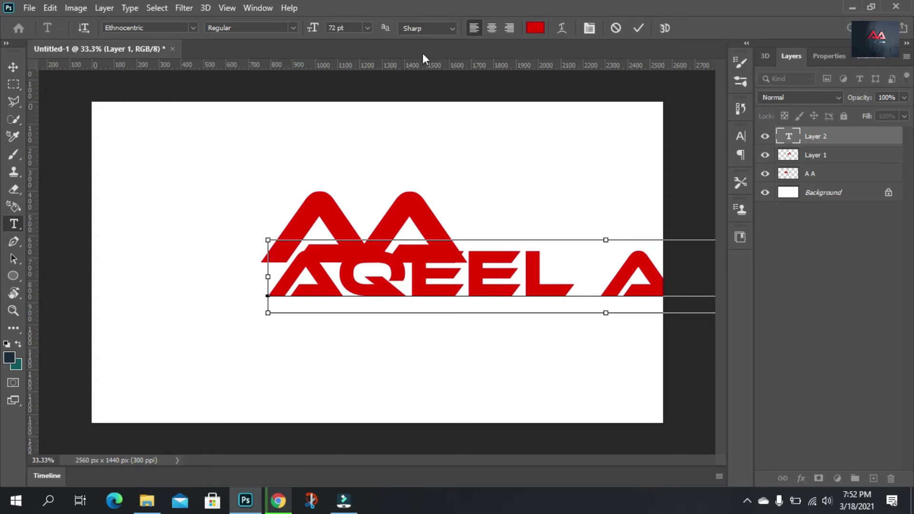
Set the font size of the whole name text to 30 pt
key("ctrl+a")
left_click(367, 28)
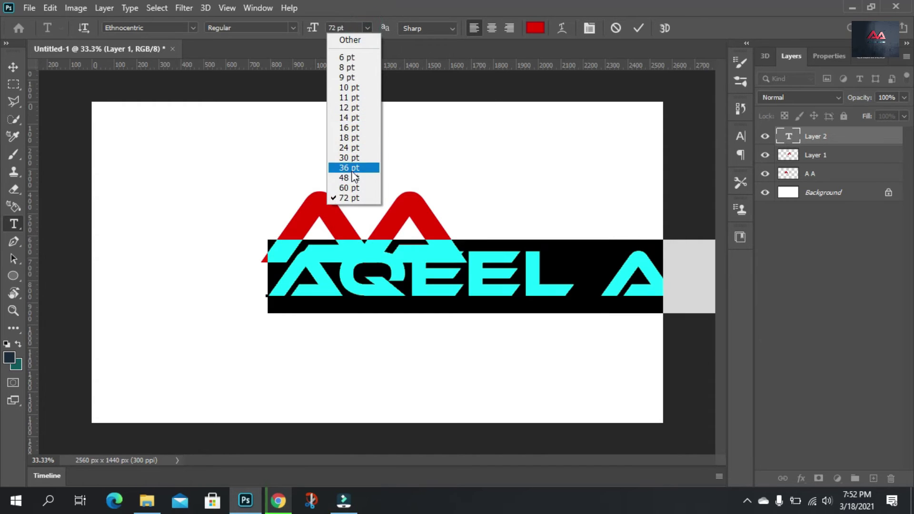
left_click(348, 157)
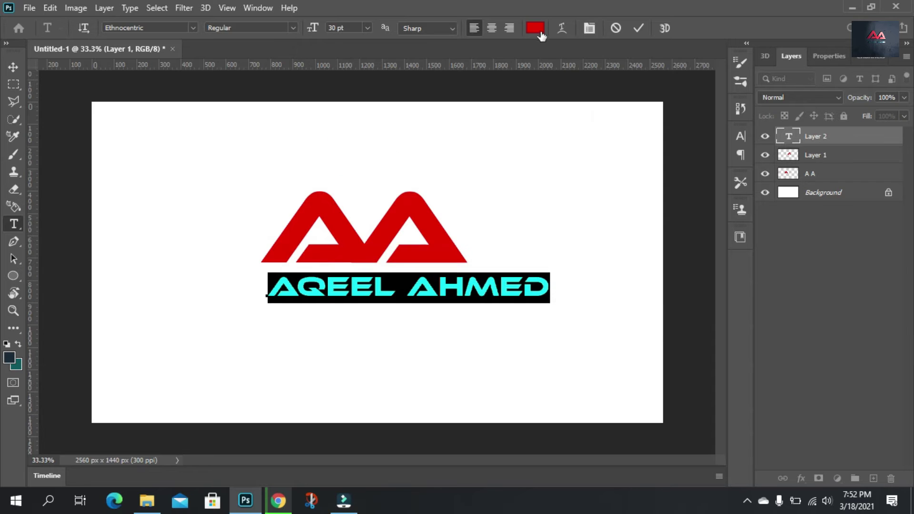
Recolour the whole name text dark teal-blue (004b6a) and commit the text edit
left_click(535, 29)
left_click(745, 167)
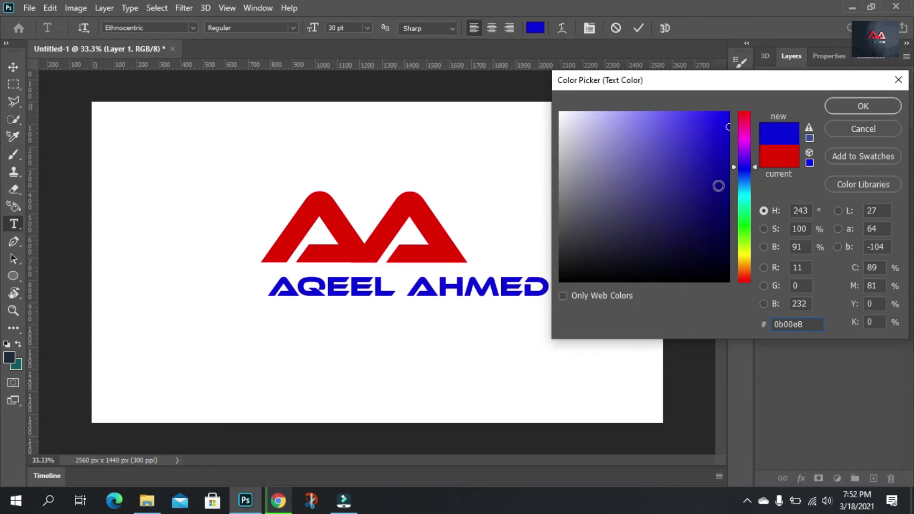
left_click(431, 226)
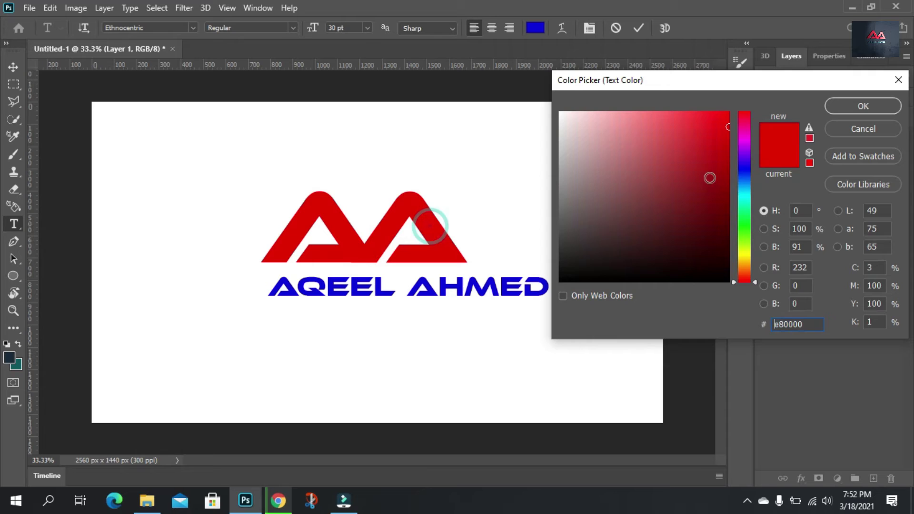
left_click(744, 207)
left_click(724, 202)
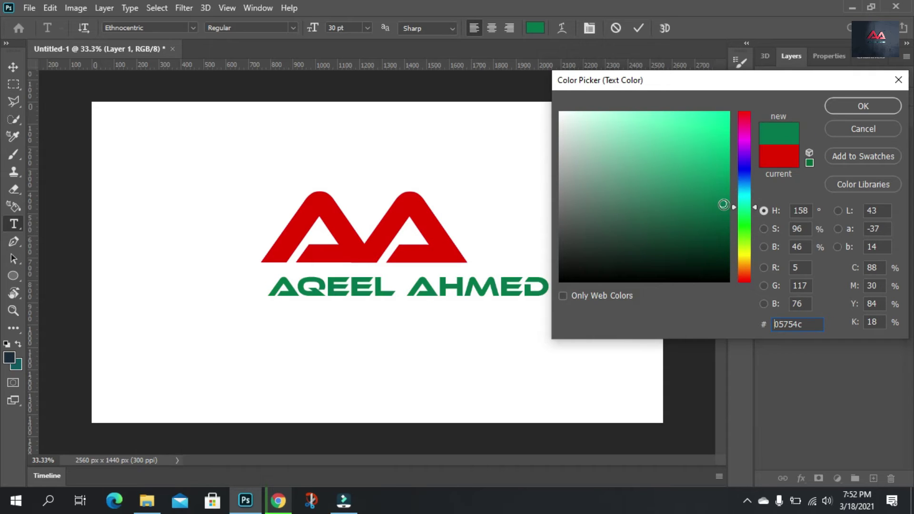
left_click(730, 210)
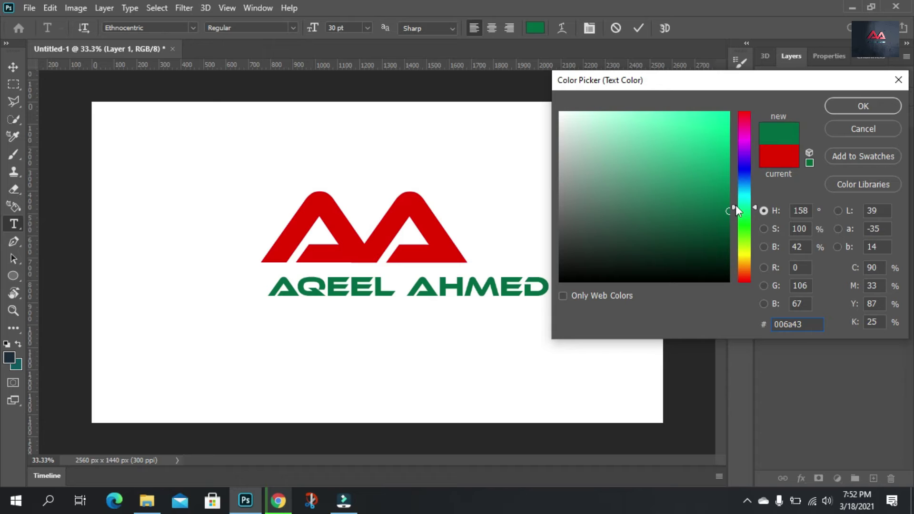
left_click_drag(752, 207, 750, 188)
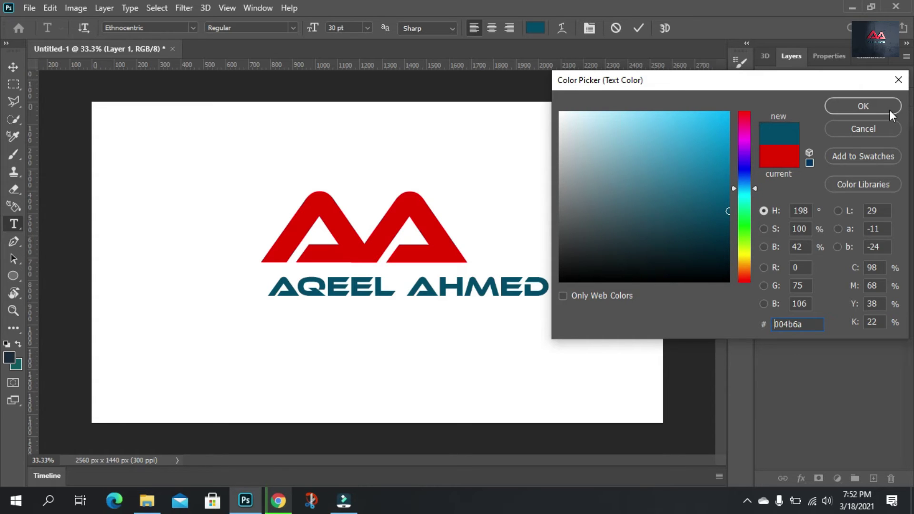
left_click(844, 105)
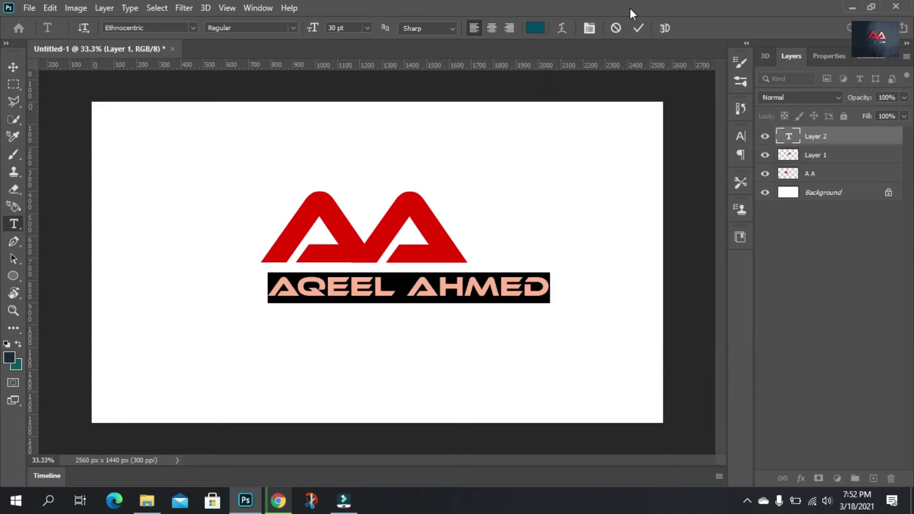
left_click(637, 27)
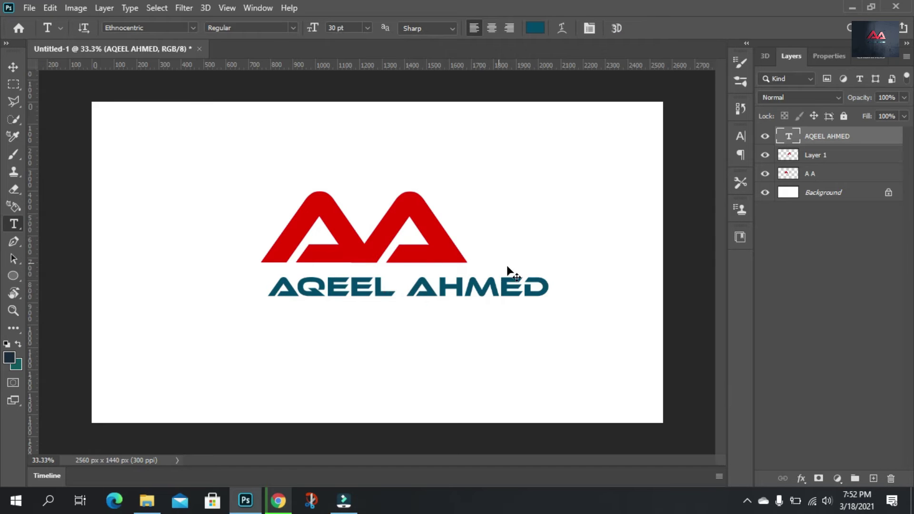
Scale the name text down to about 67% and place it centred just below the red monogram
key("ctrl+t")
left_click_drag(550, 305, 478, 286)
left_click(414, 287)
left_click_drag(414, 288, 414, 293)
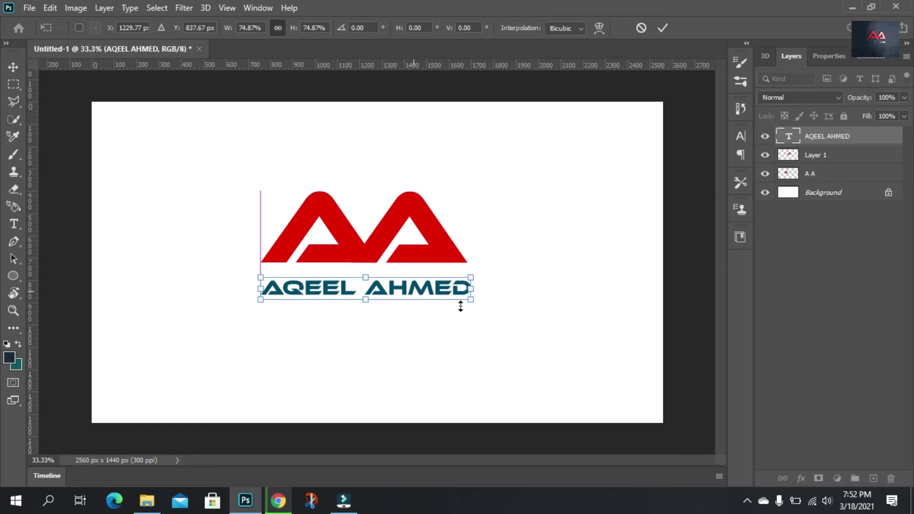
left_click_drag(470, 300, 443, 296)
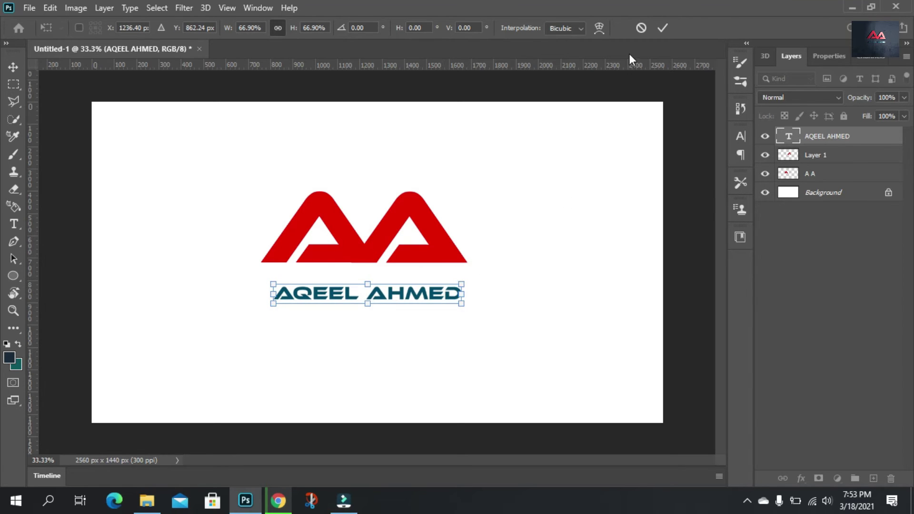
key("Return")
left_click(438, 292)
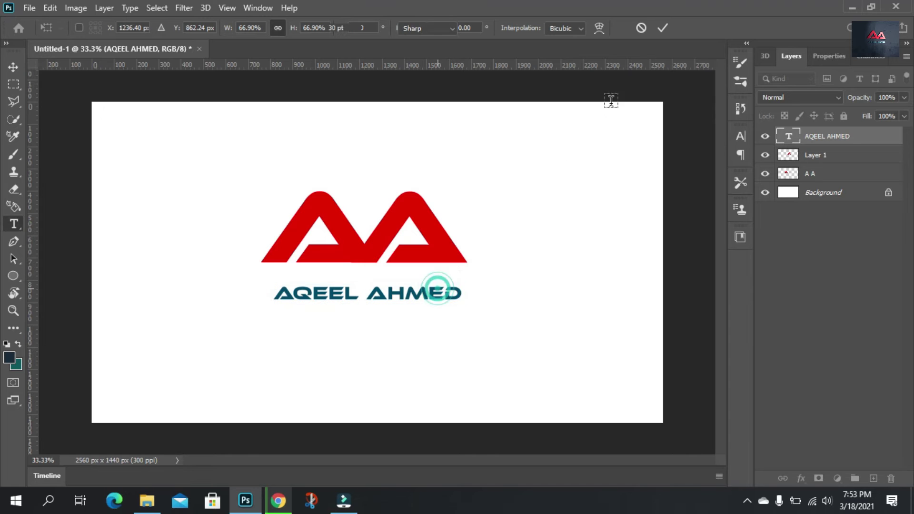
double_click(440, 291)
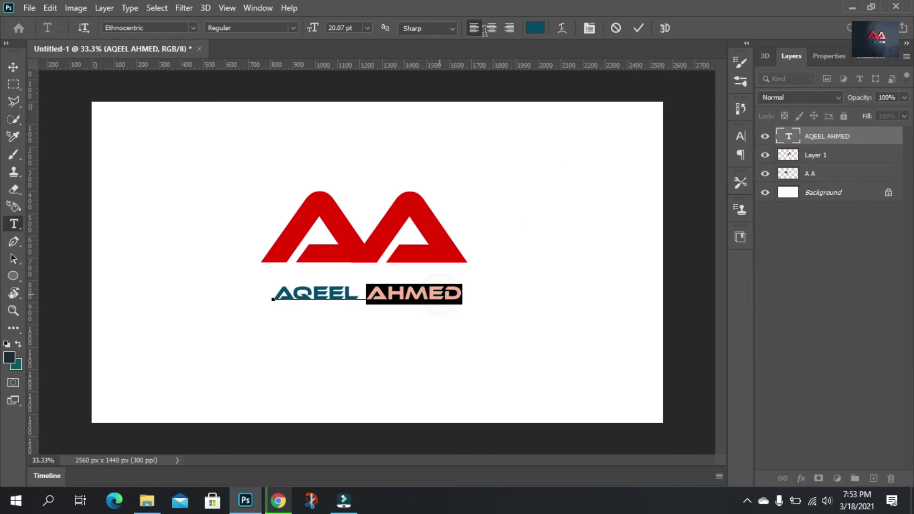
left_click(534, 28)
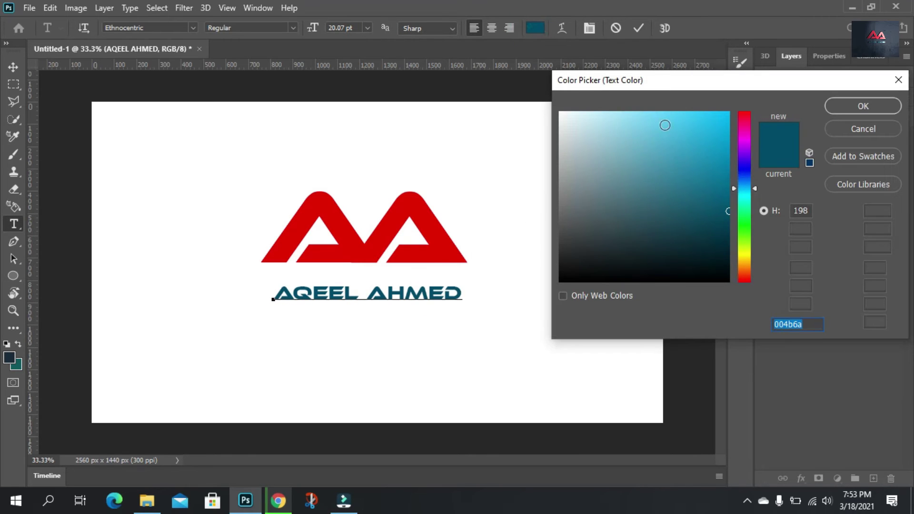
left_click(836, 102)
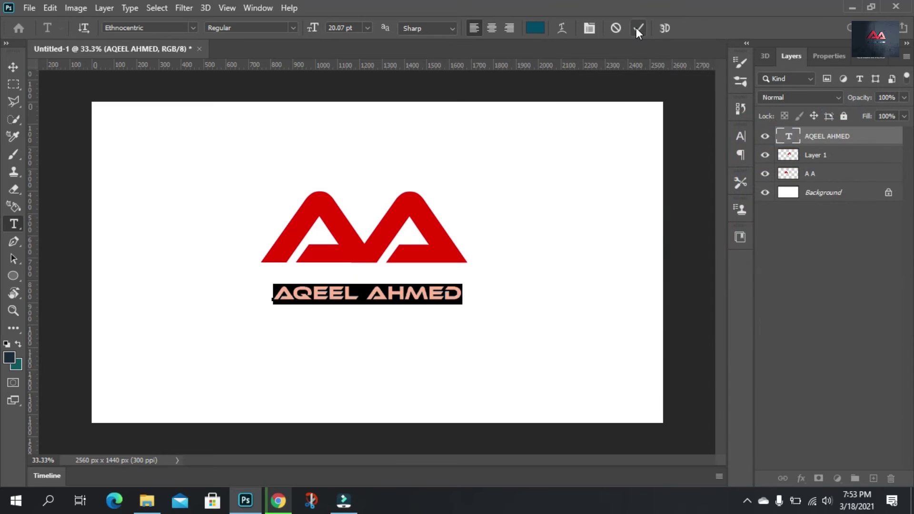
left_click(638, 30)
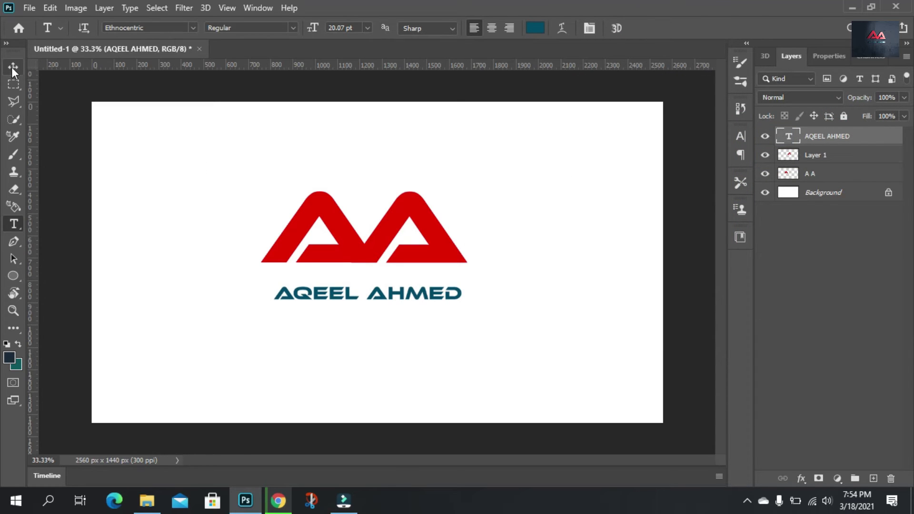
Open the mockup file "3d glass window logo mockup.psd" from its folder of the same name
left_click(30, 8)
left_click(38, 31)
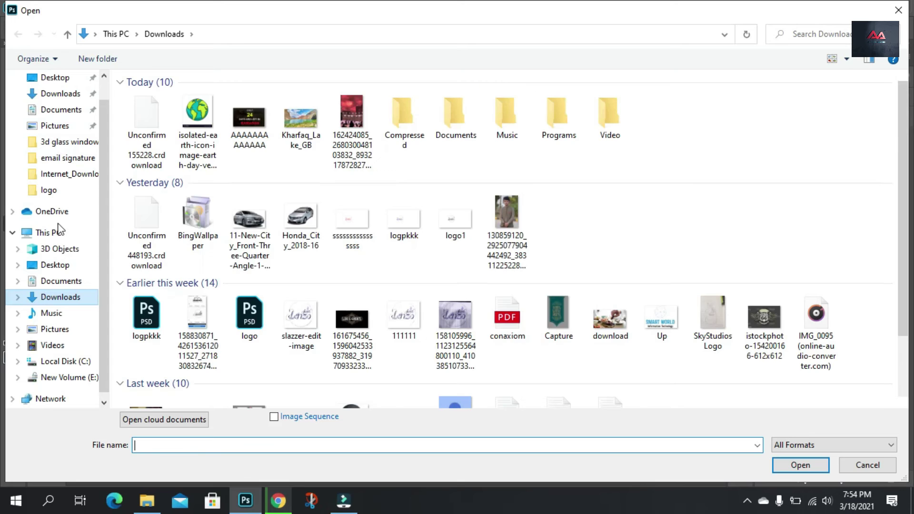
left_click(67, 269)
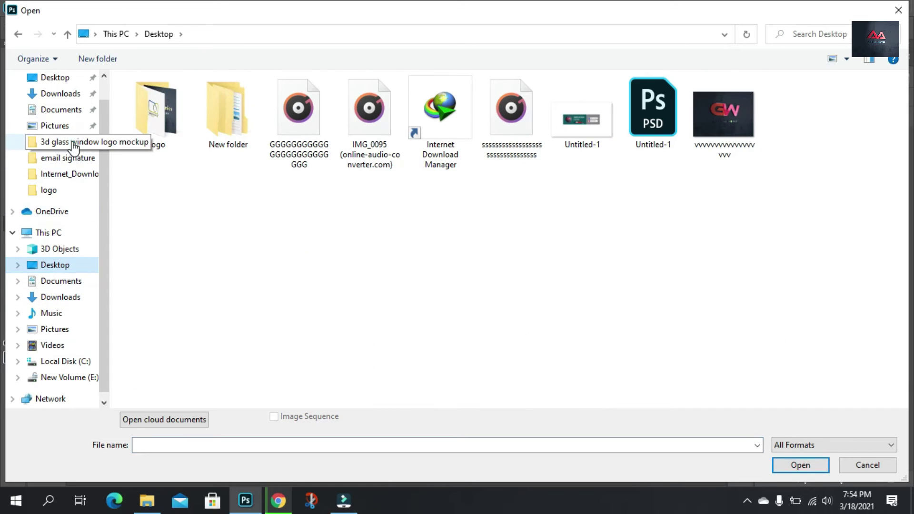
left_click(70, 139)
double_click(159, 112)
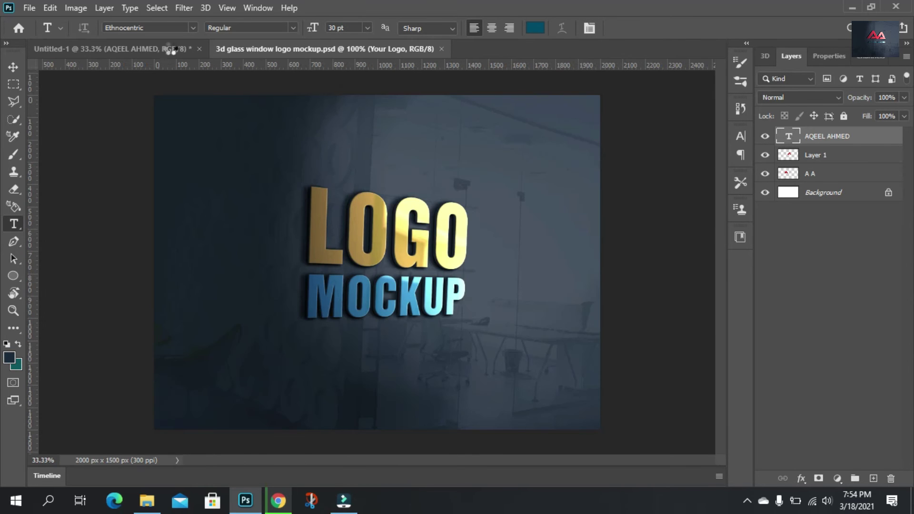
In the Untitled-1 logo document, select the name and both monogram layers together and hide the Background layer
left_click(170, 48)
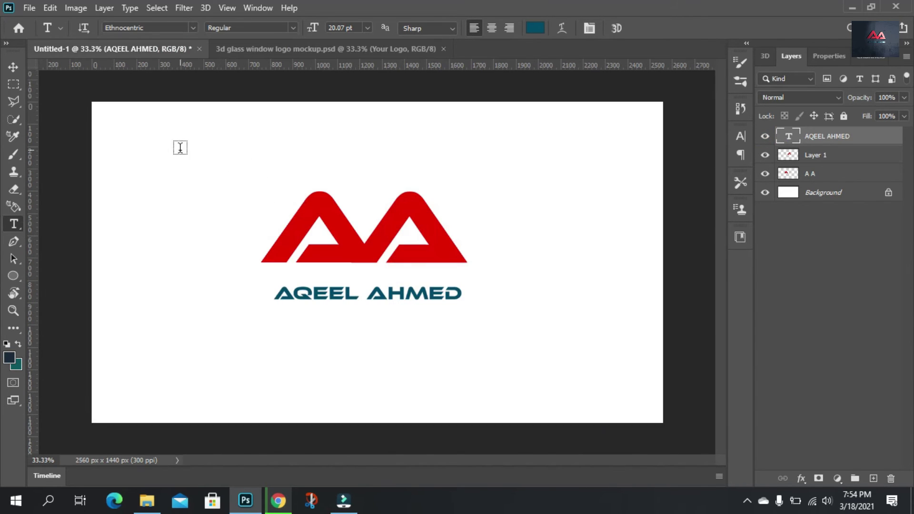
key("v")
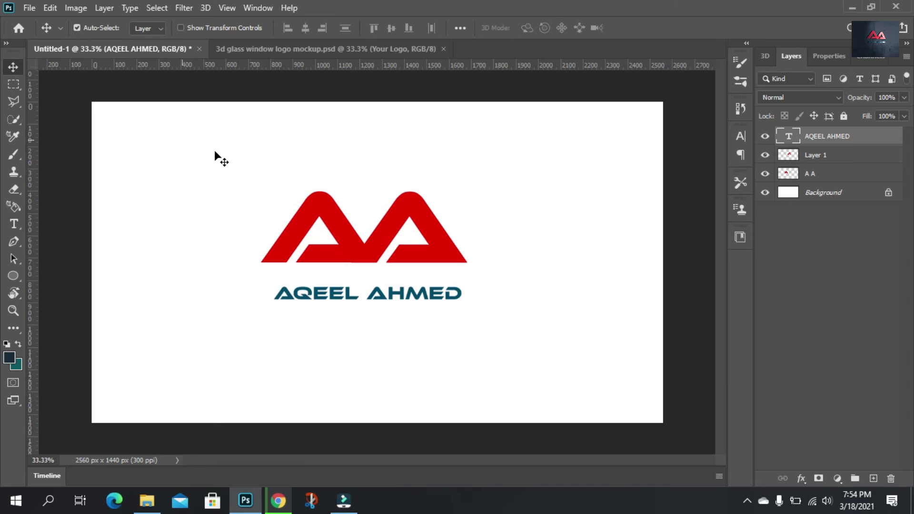
left_click_drag(228, 161, 502, 322)
left_click(764, 192)
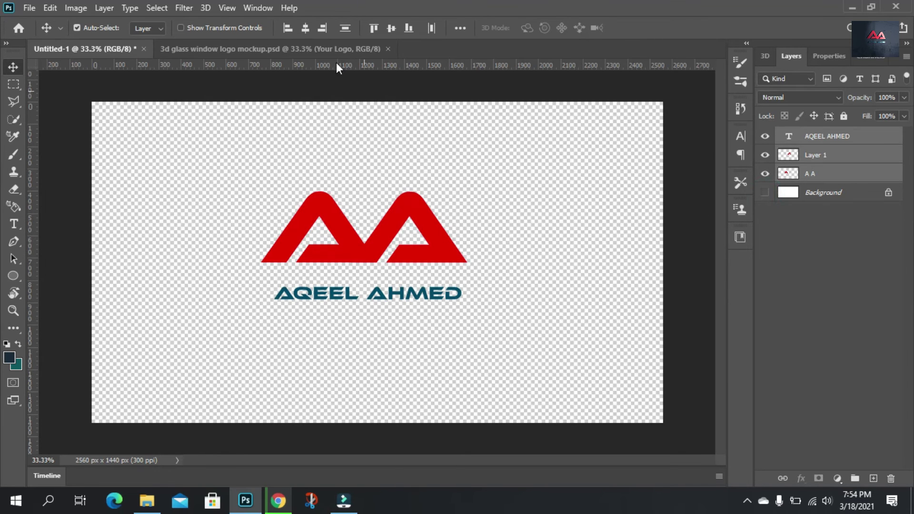
Open the mockup's logo smart object and copy the selected logo layers into it, accepting the colour profile conversion
left_click(314, 49)
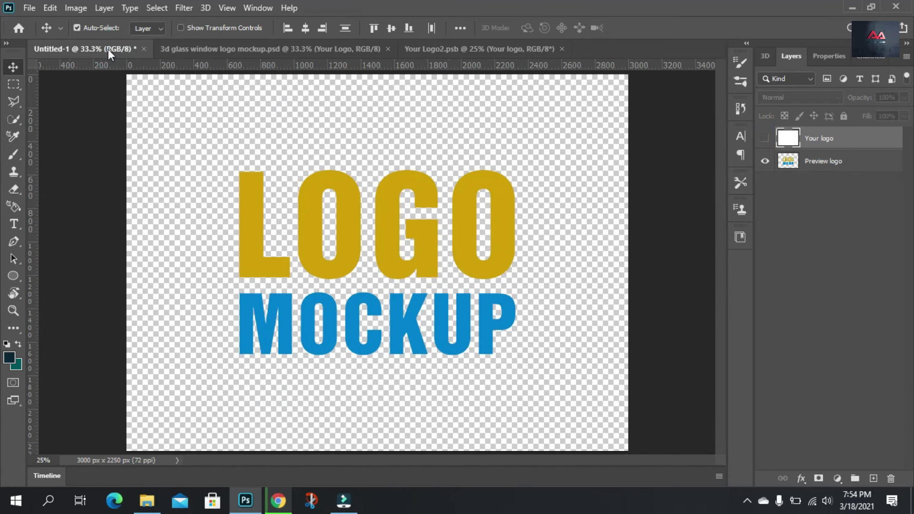
left_click(109, 50)
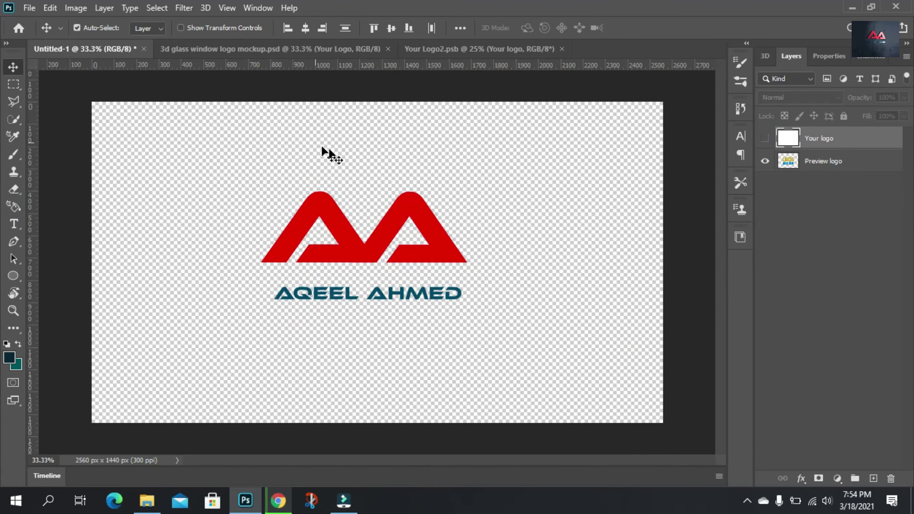
left_click(441, 48)
left_click(64, 47)
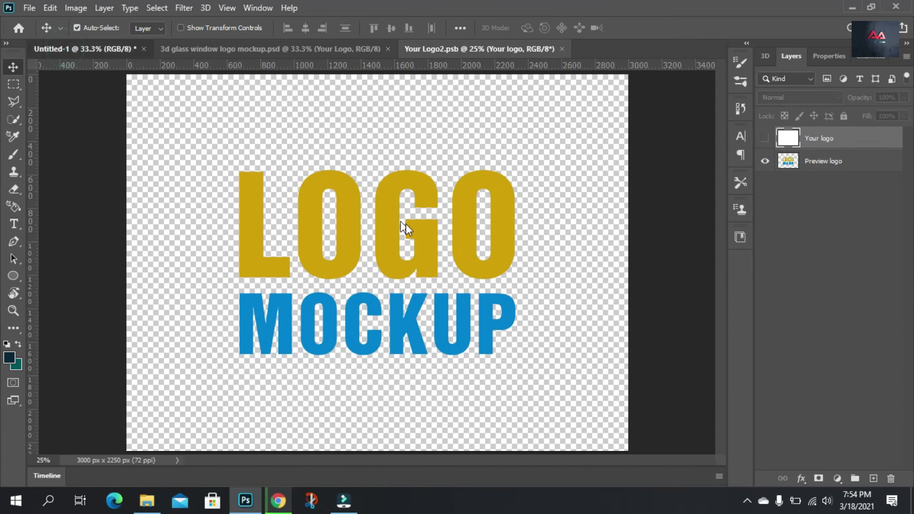
left_click_drag(435, 239, 354, 252)
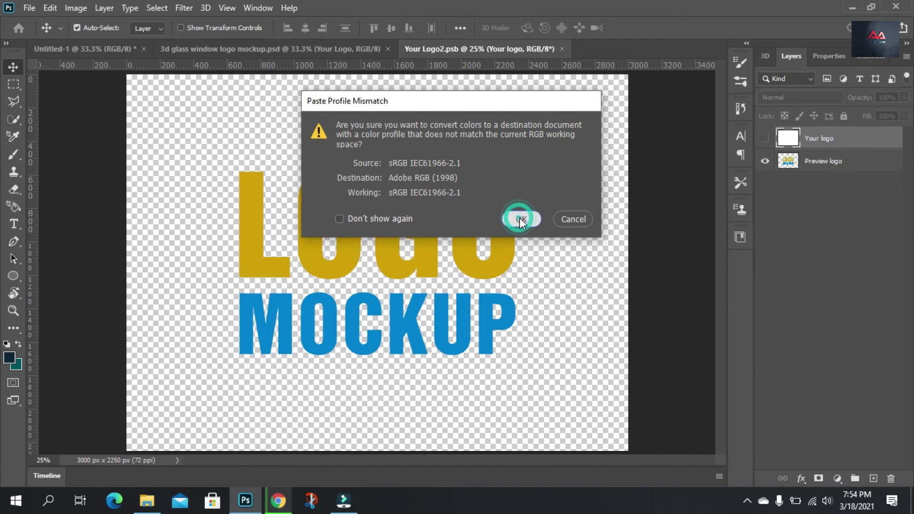
left_click(518, 219)
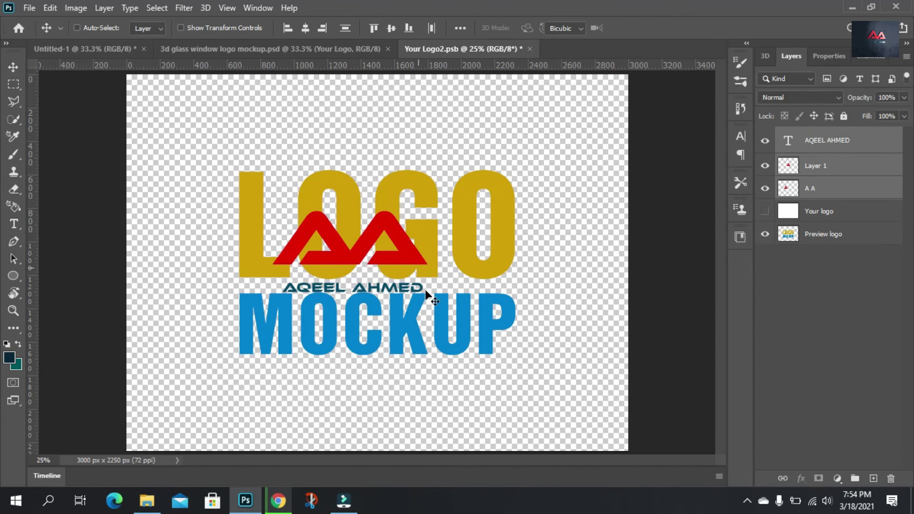
Scale the pasted logo layers to about 202% and centre them on the smart object's canvas
key("ctrl+t")
left_click_drag(427, 293, 581, 372)
left_click_drag(538, 316, 486, 288)
key("Return")
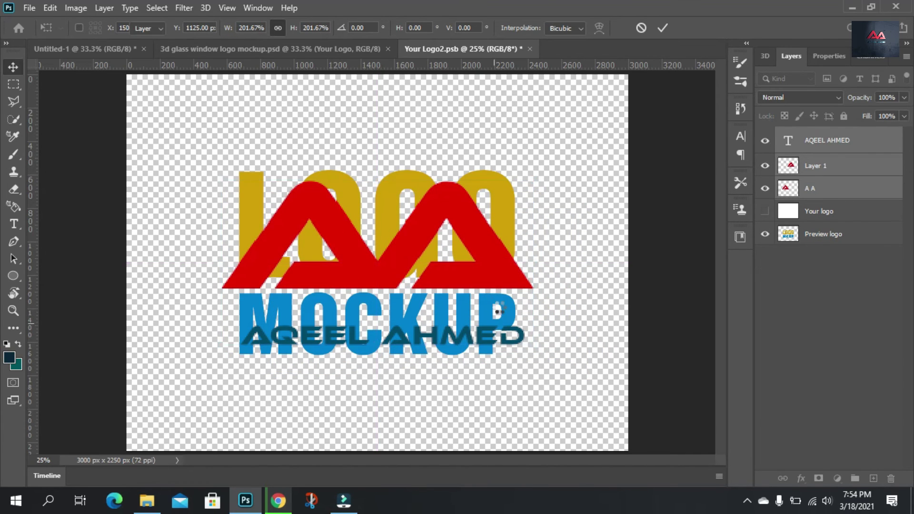
Hide the Preview logo layer and undo the stray move of the second A
left_click(858, 238)
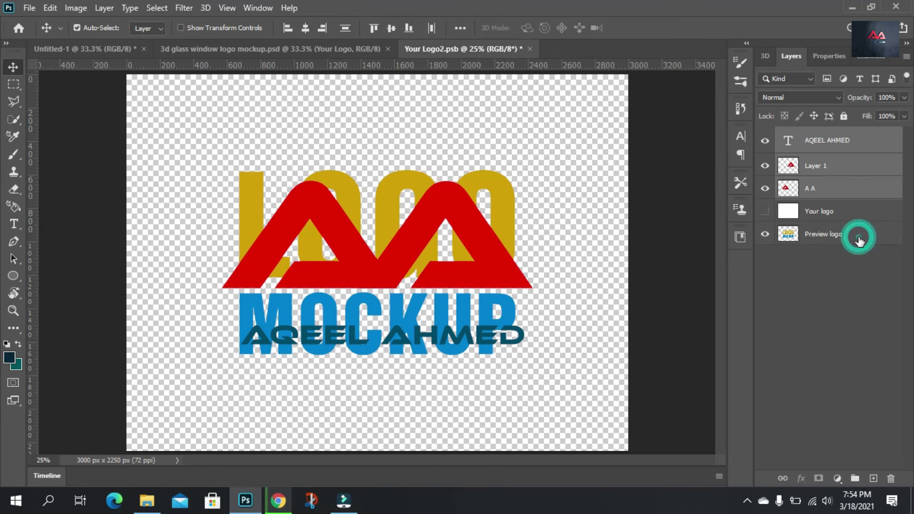
left_click(765, 235)
left_click_drag(518, 281, 518, 267)
key("ctrl+z")
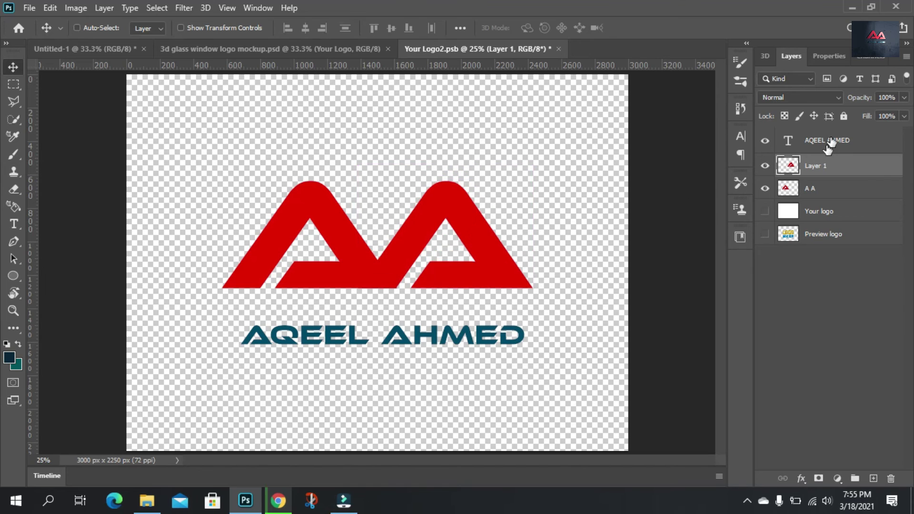
Select the name and both monogram layers, move them slightly upward together, and save the smart object
left_click(836, 150, "ctrl")
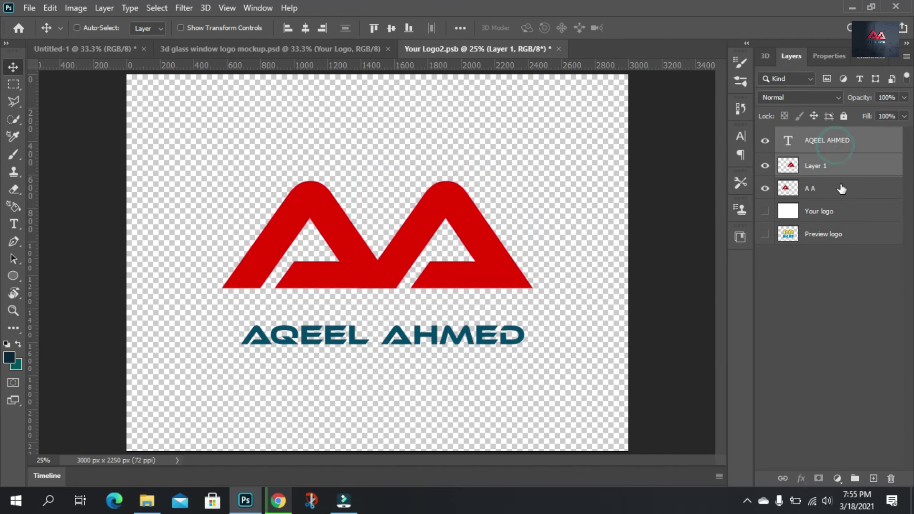
left_click(838, 188, "ctrl")
left_click_drag(494, 259, 495, 239)
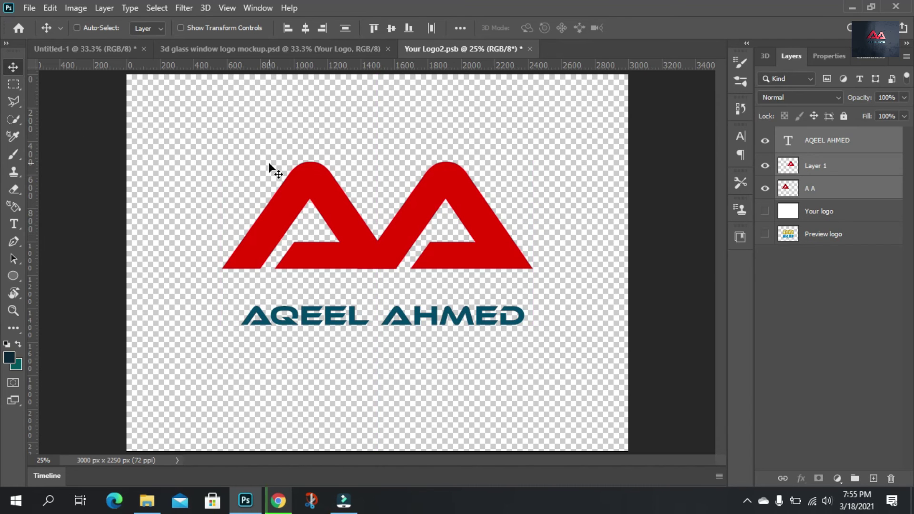
key("ctrl+s")
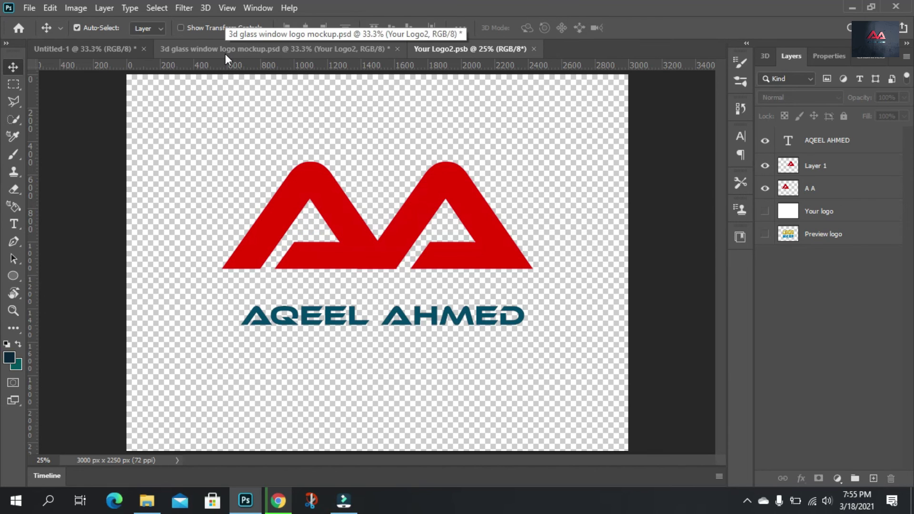
Save the glass window mockup document to the Desktop on the computer as a PNG named "3d glass window logo mockup" with large file size
left_click(222, 54)
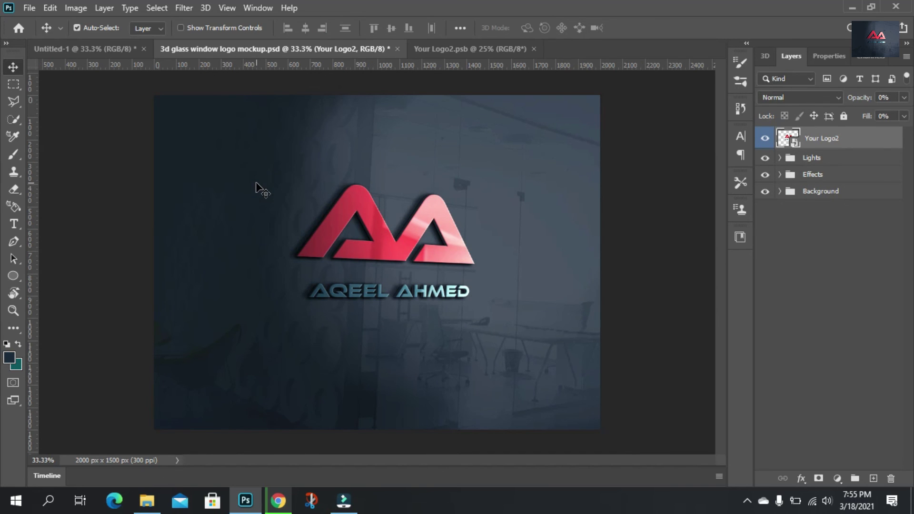
left_click(26, 11)
left_click(68, 168)
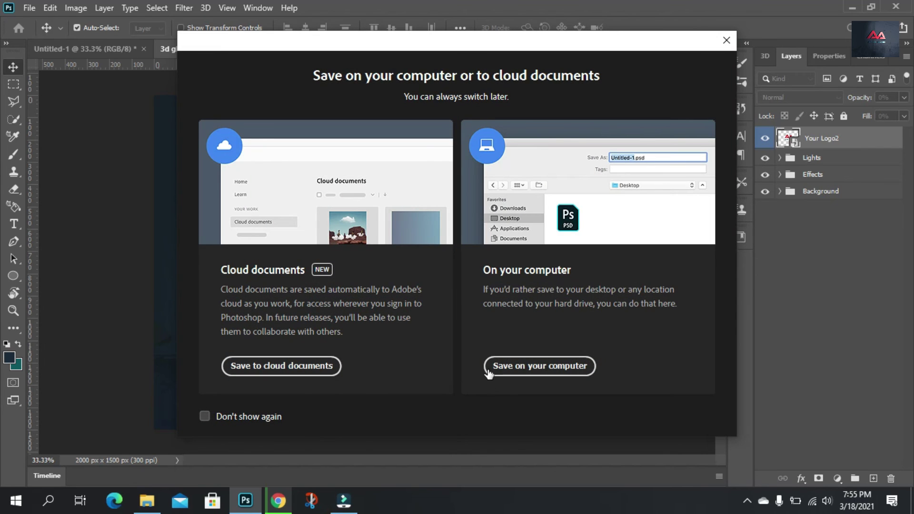
left_click(487, 369)
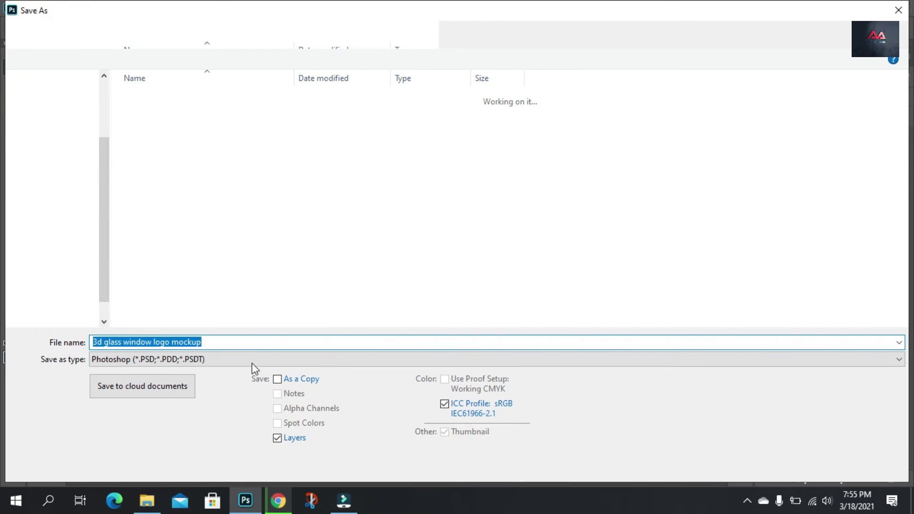
left_click(247, 360)
left_click(193, 306)
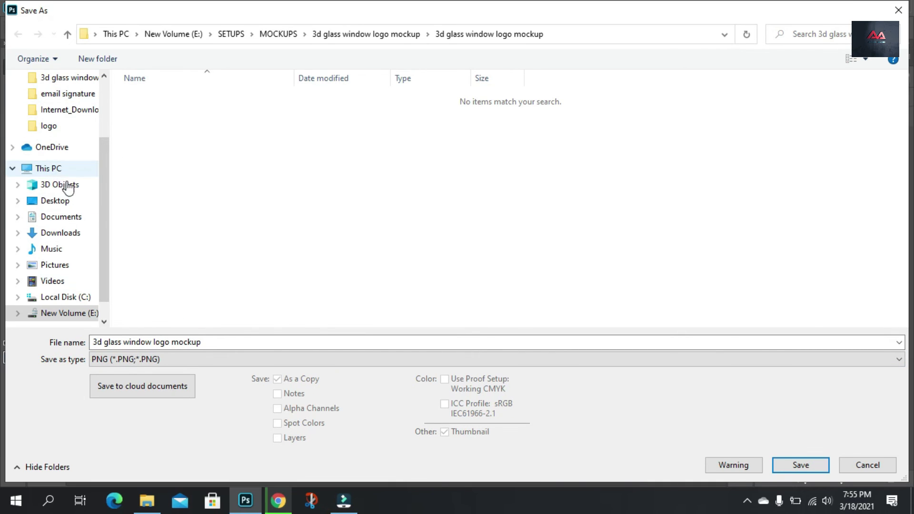
left_click(69, 200)
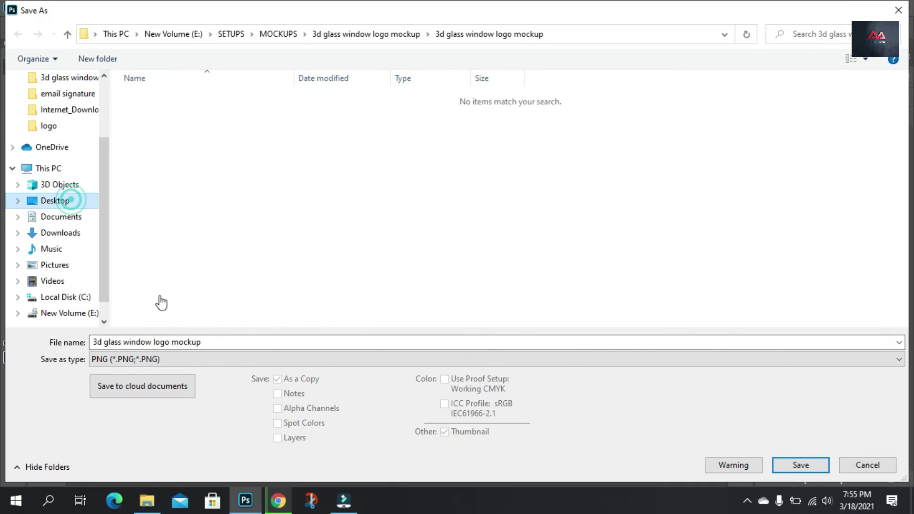
left_click(231, 339)
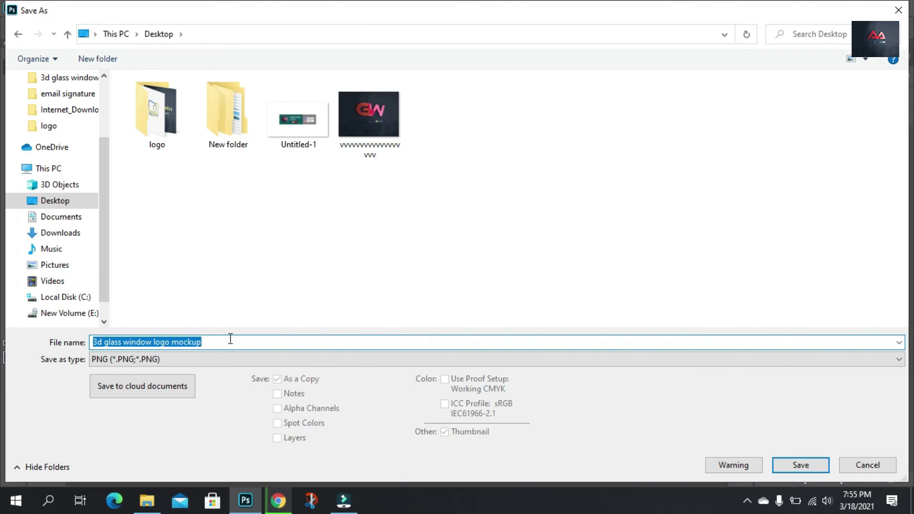
left_click(803, 470)
left_click(514, 142)
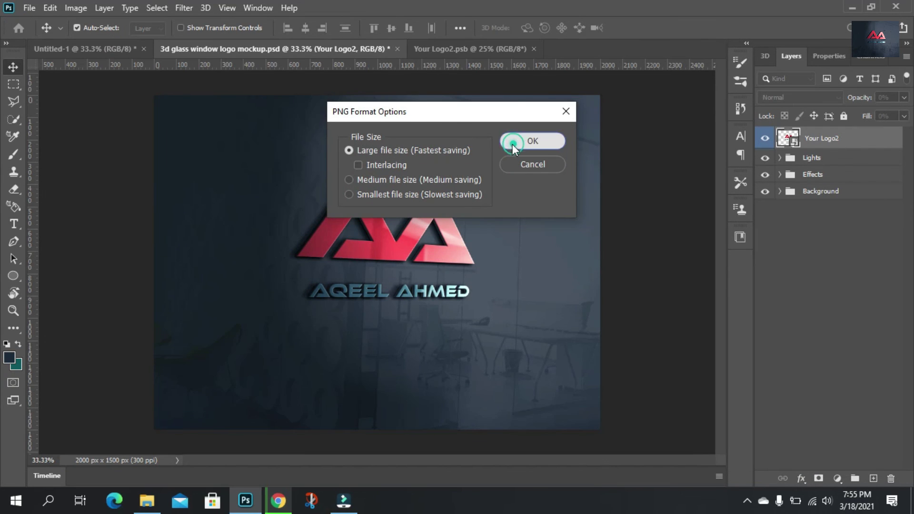
Switch to the desktop, open the saved mockup PNG in Photos, and set it as the desktop background
left_click(852, 6)
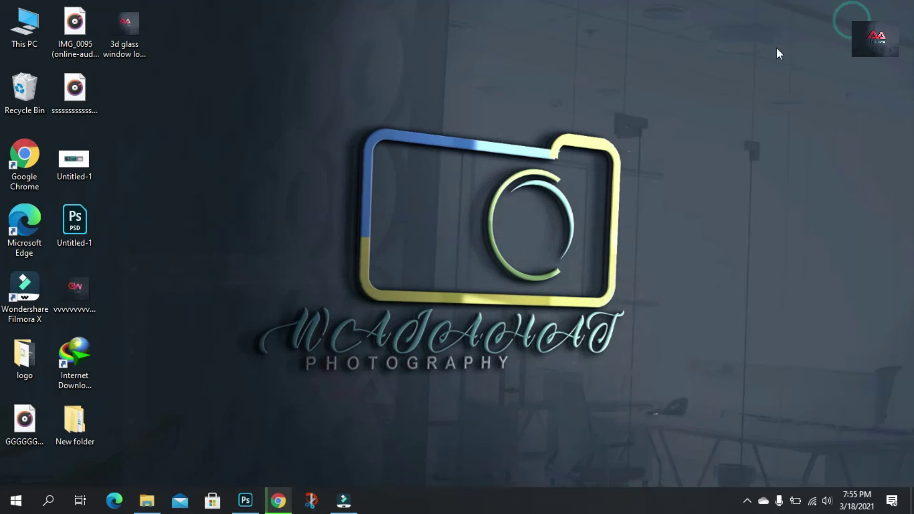
left_click(148, 31)
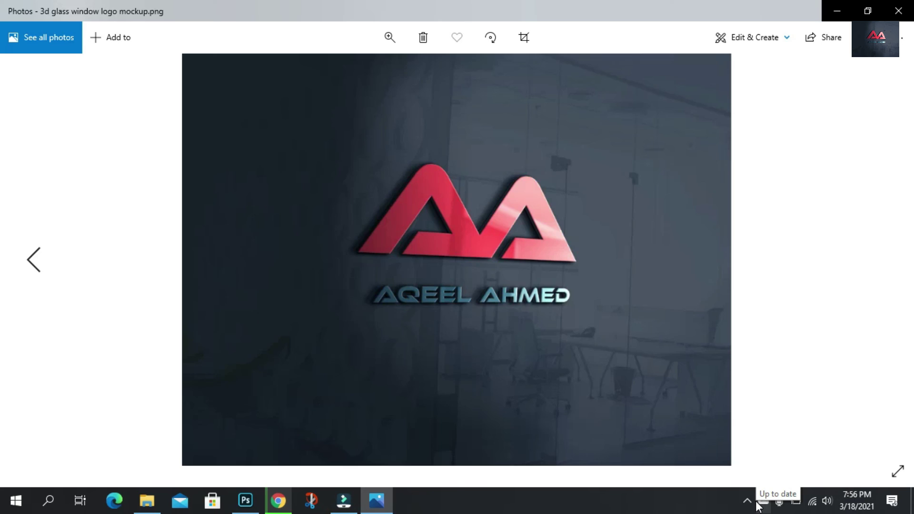
right_click(593, 328)
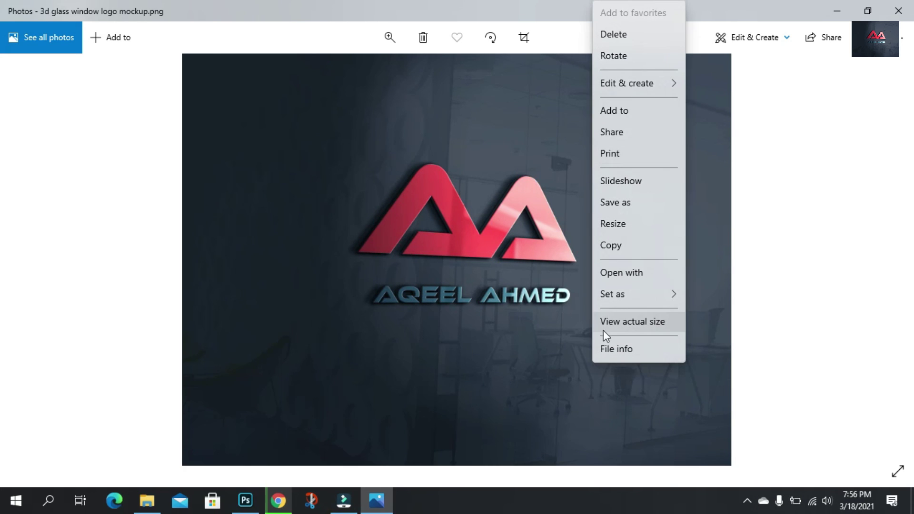
mouse_move(618, 298)
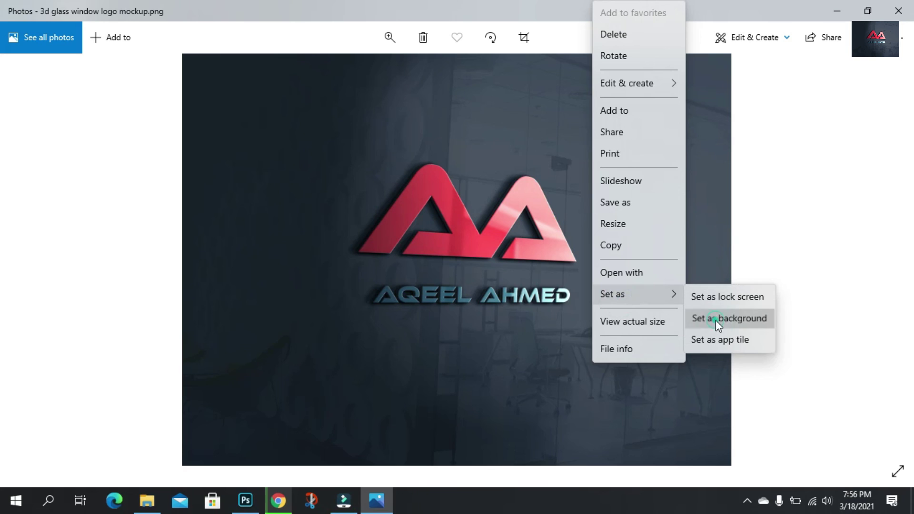
left_click(713, 321)
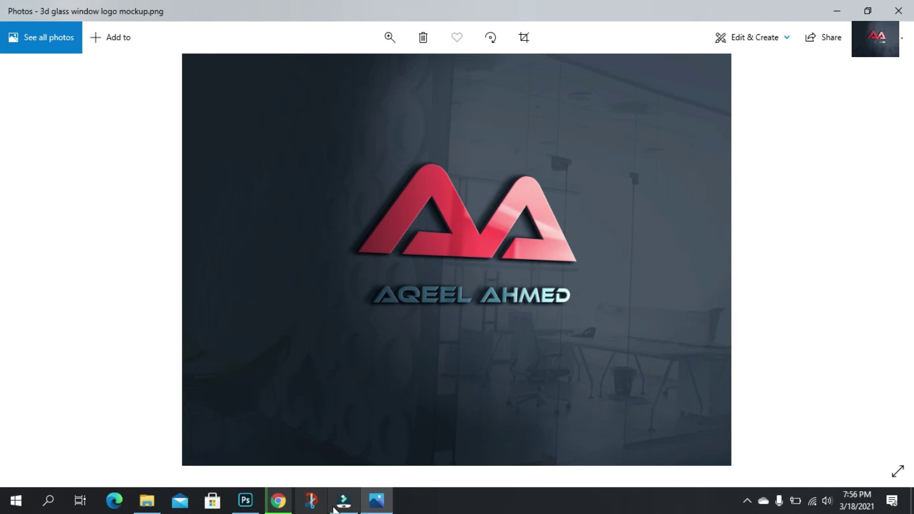